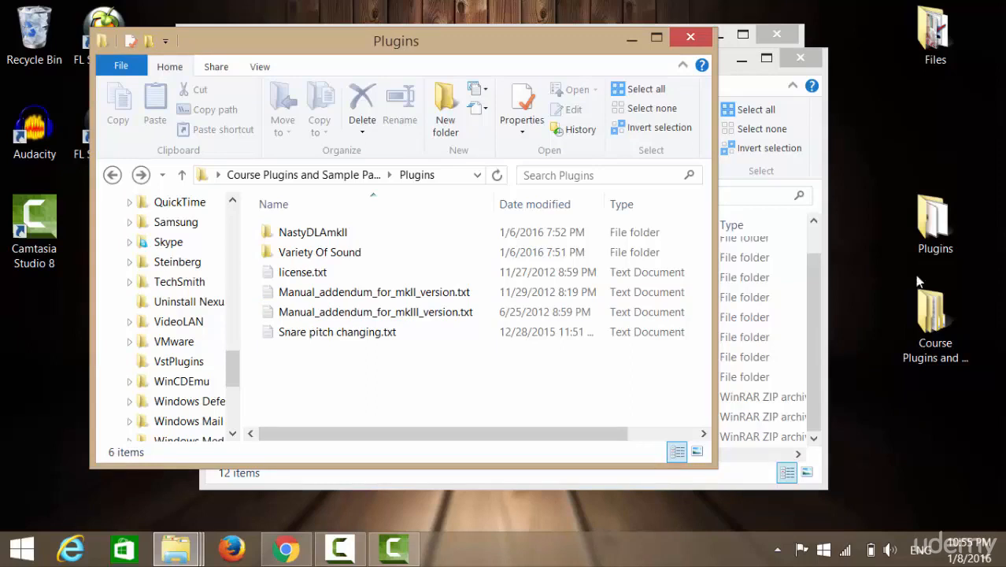
Look inside the Sample Packs and Plugins subfolders of the desktop folder Course Plugins and Sample Packs, then minimise its window.
{"action": "left_click", "coordinate": [937, 348]}
{"action": "double_click", "coordinate": [937, 348]}
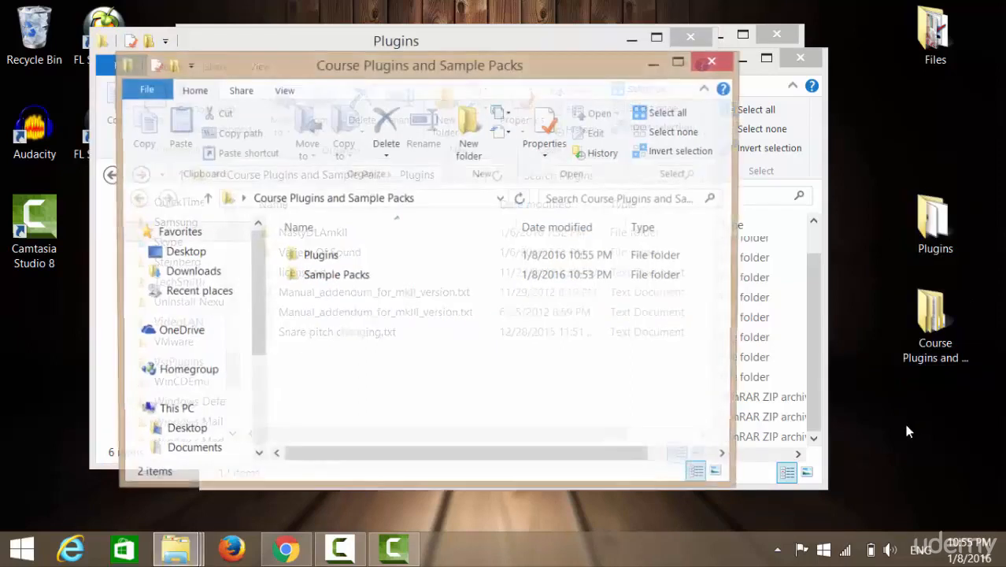
{"action": "double_click", "coordinate": [364, 278]}
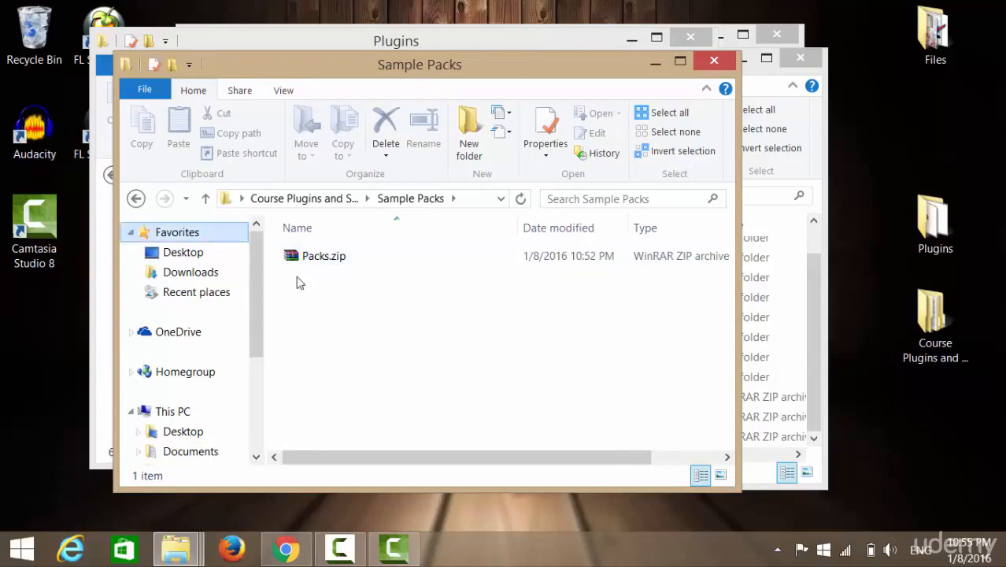
{"action": "left_click", "coordinate": [136, 198]}
{"action": "double_click", "coordinate": [354, 260]}
{"action": "left_click", "coordinate": [135, 200]}
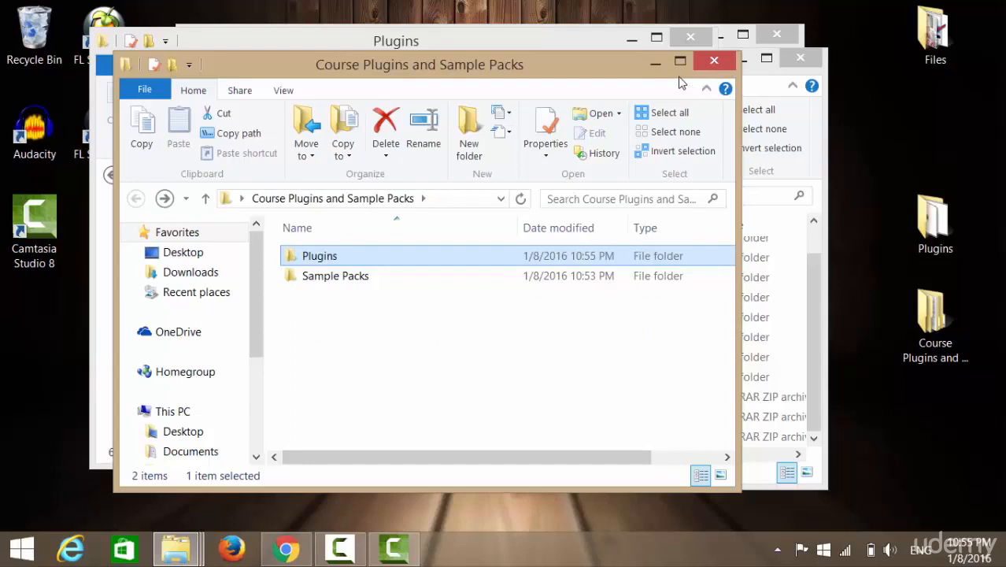
{"action": "left_click", "coordinate": [655, 63]}
{"action": "left_click", "coordinate": [540, 361]}
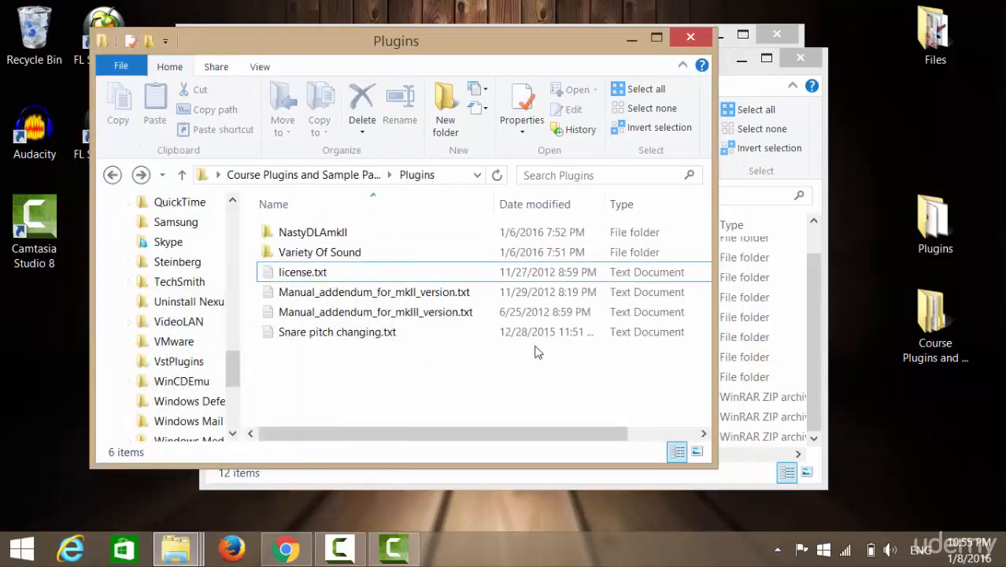
Open the desktop Plugins folder, place its window beside the other Explorer window, and look through its plugin files.
{"action": "double_click", "coordinate": [934, 225]}
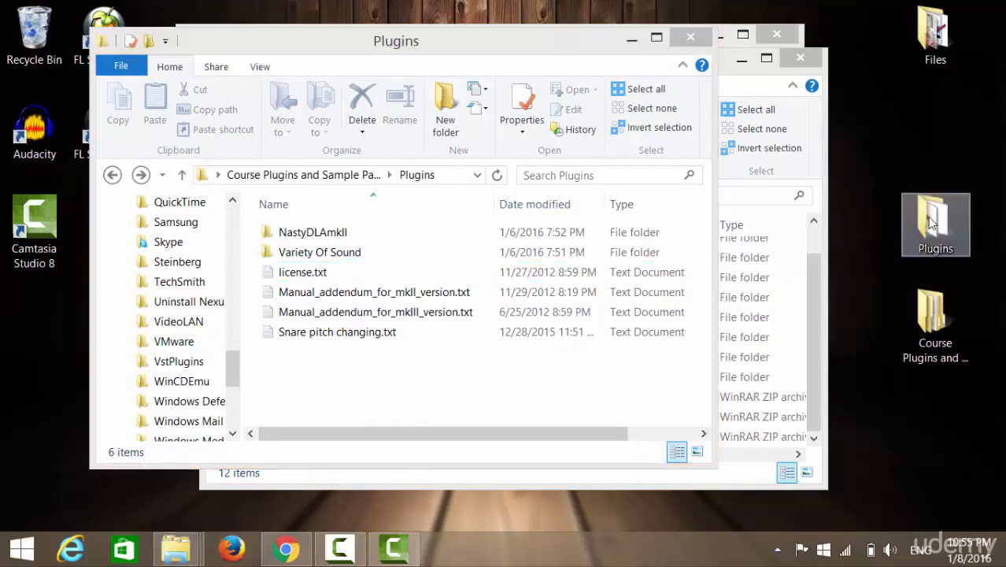
{"action": "left_click_drag", "start_coordinate": [444, 100], "coordinate": [666, 93]}
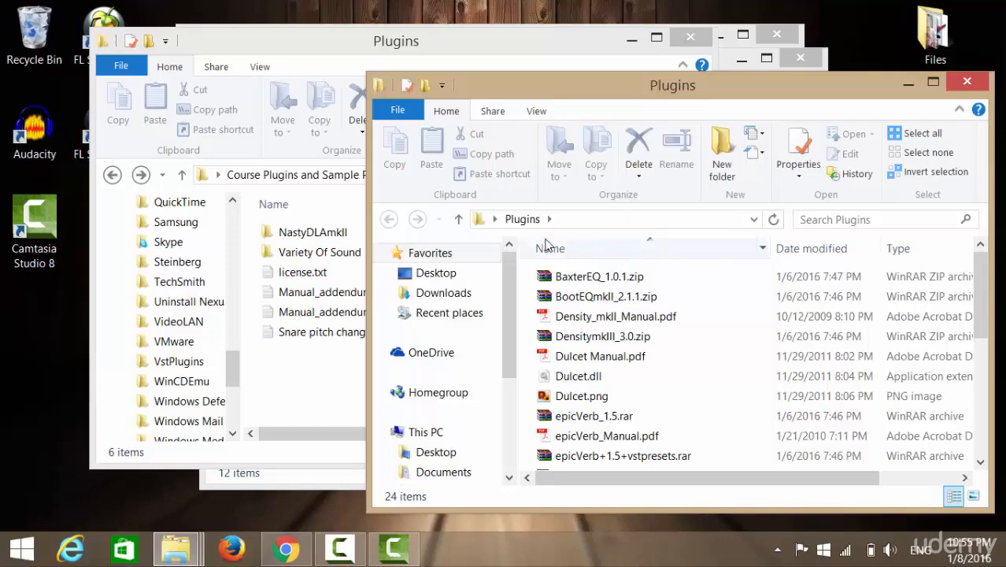
{"action": "scroll", "coordinate": [635, 361], "scroll_direction": "down", "scroll_amount": 5}
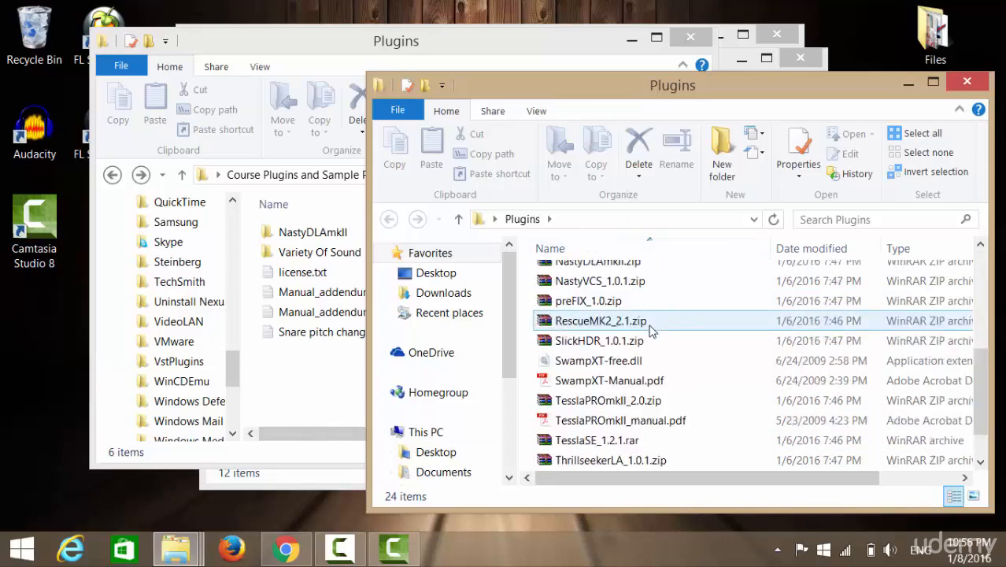
{"action": "scroll", "coordinate": [644, 464], "scroll_direction": "up", "scroll_amount": 5}
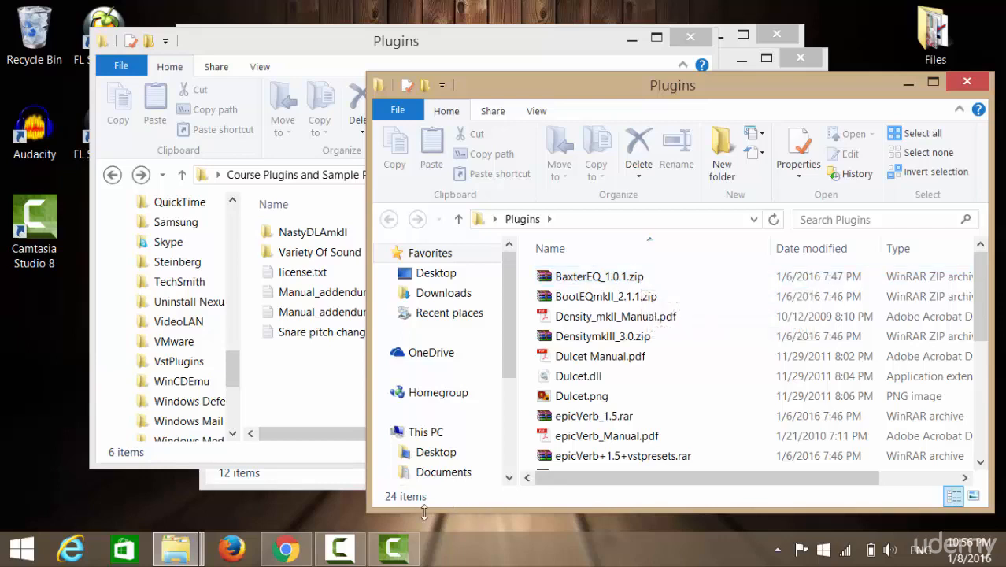
Open the VstPlugins folder inside Steinberg under Program Files (x86) in the other Explorer window.
{"action": "left_click_drag", "start_coordinate": [240, 375], "coordinate": [253, 289]}
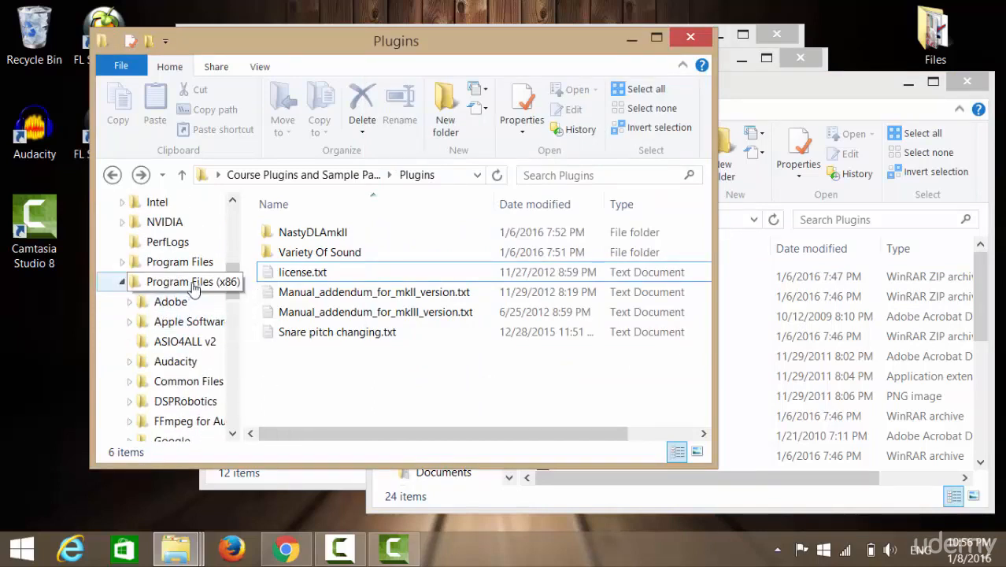
{"action": "left_click_drag", "start_coordinate": [234, 288], "coordinate": [234, 354]}
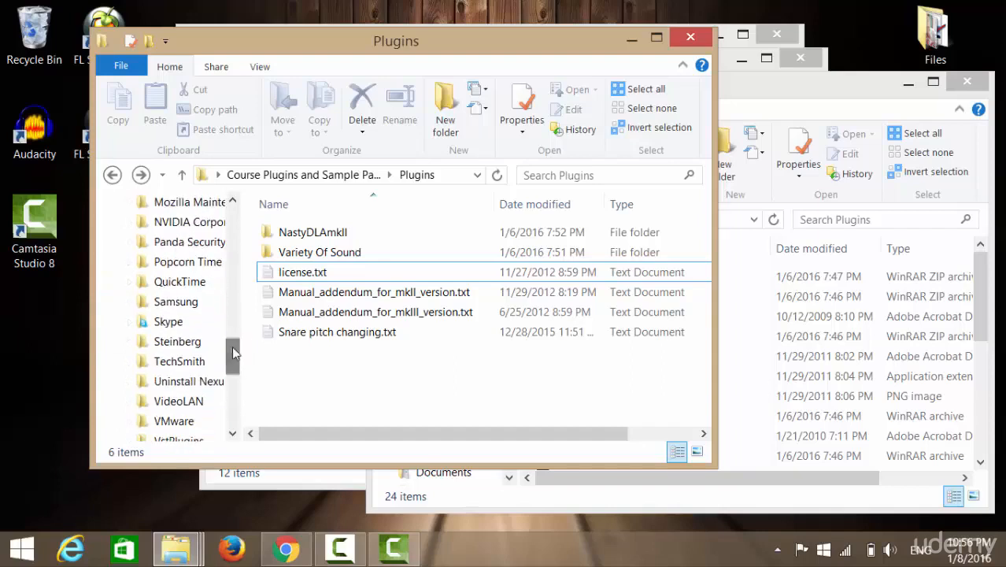
{"action": "left_click", "coordinate": [189, 346]}
{"action": "double_click", "coordinate": [298, 233]}
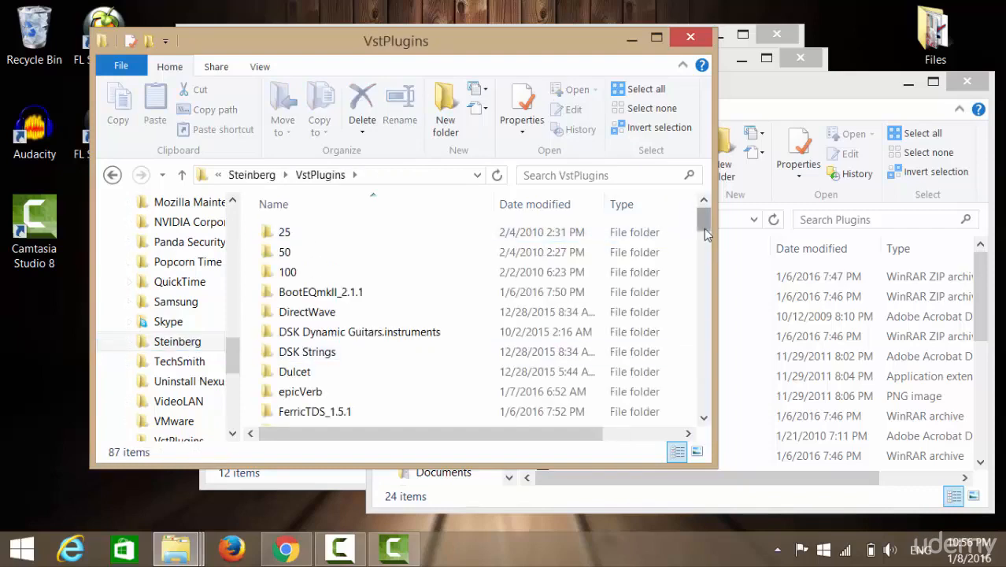
{"action": "left_click_drag", "start_coordinate": [706, 227], "coordinate": [703, 206]}
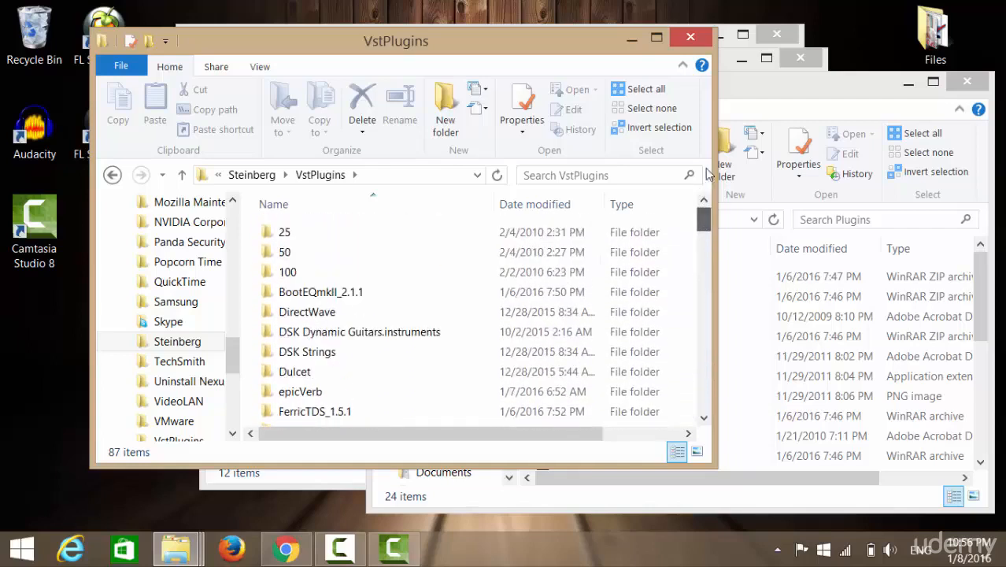
Return to the desktop Plugins folder, view the Dulcet.png image, and close the image viewer.
{"action": "left_click", "coordinate": [778, 96]}
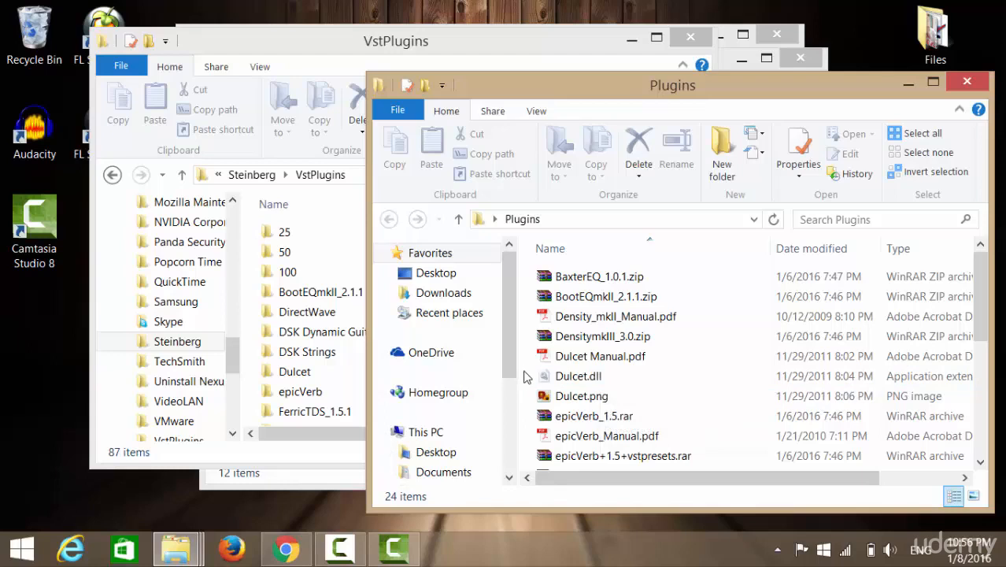
{"action": "scroll", "coordinate": [528, 376], "scroll_direction": "down", "scroll_amount": 1}
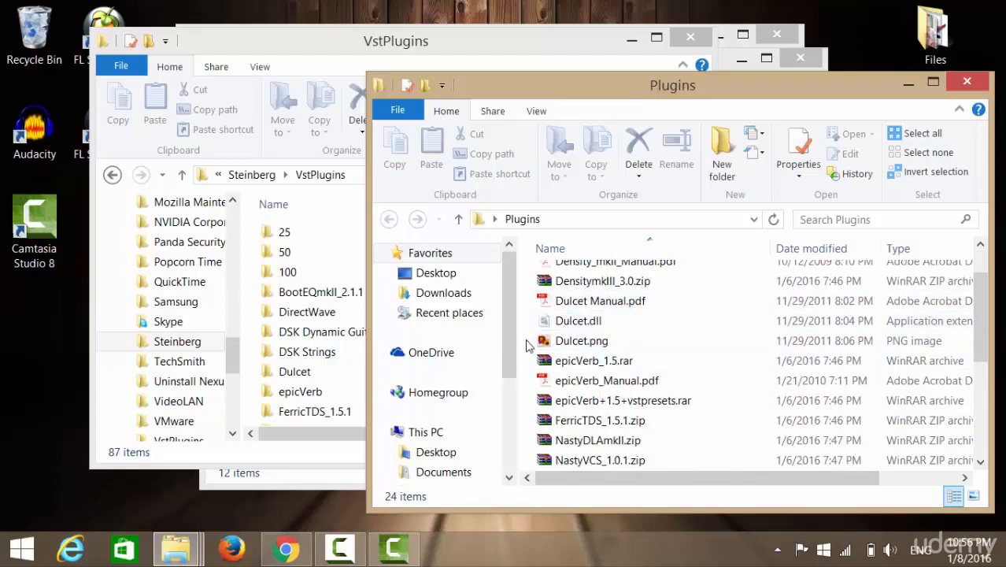
{"action": "double_click", "coordinate": [568, 346]}
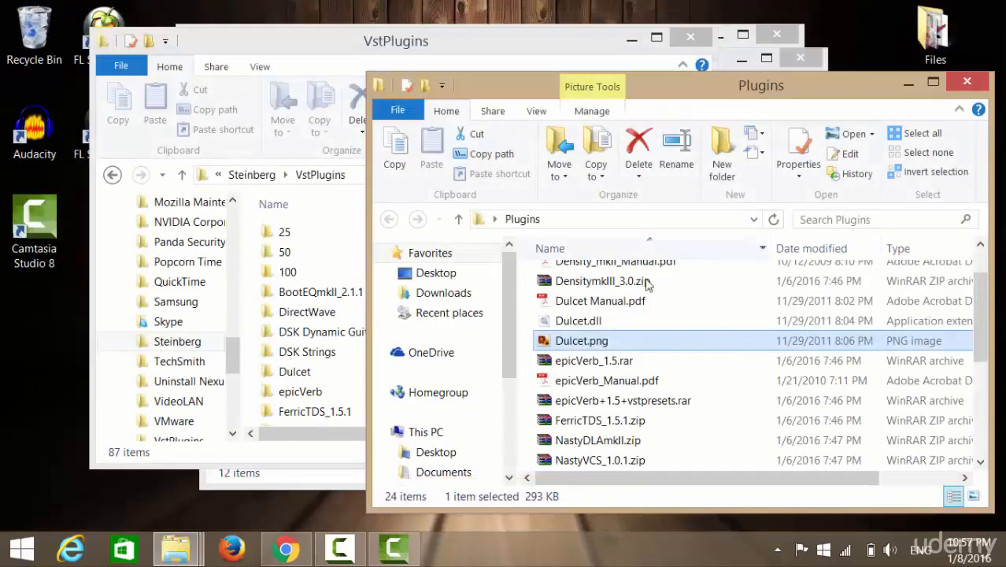
{"action": "left_click", "coordinate": [983, 9]}
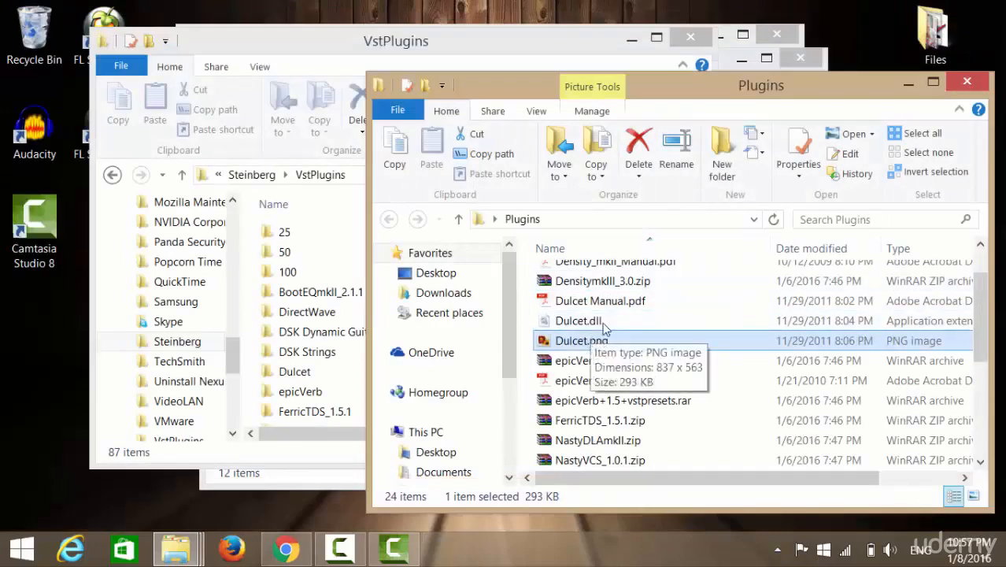
{"action": "left_click", "coordinate": [523, 330]}
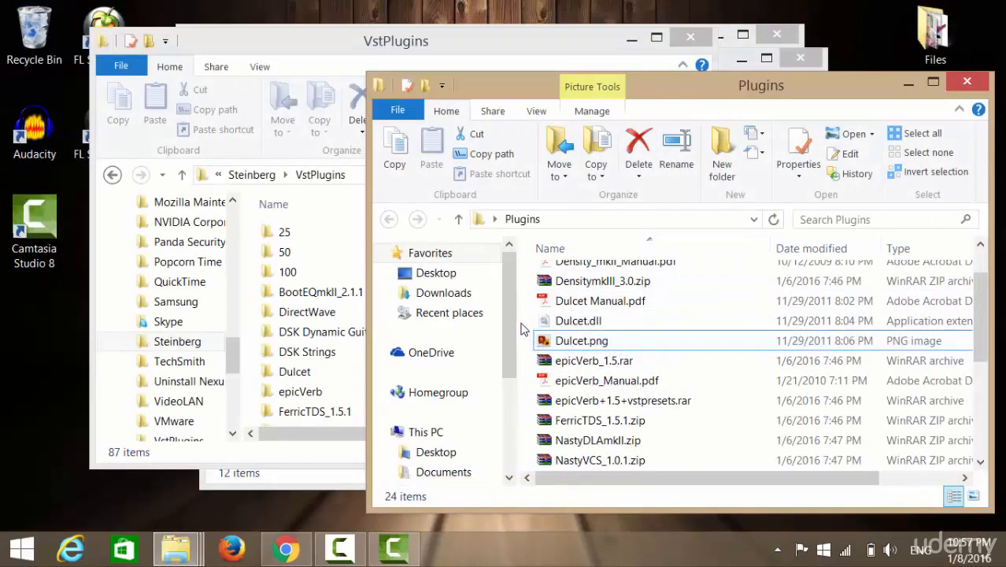
Locate the SwampXT-free.dll plugin file in the desktop Plugins folder, select it briefly, and clear the selection.
{"action": "scroll", "coordinate": [524, 326], "scroll_direction": "up", "scroll_amount": 1}
{"action": "scroll", "coordinate": [524, 327], "scroll_direction": "down", "scroll_amount": 5}
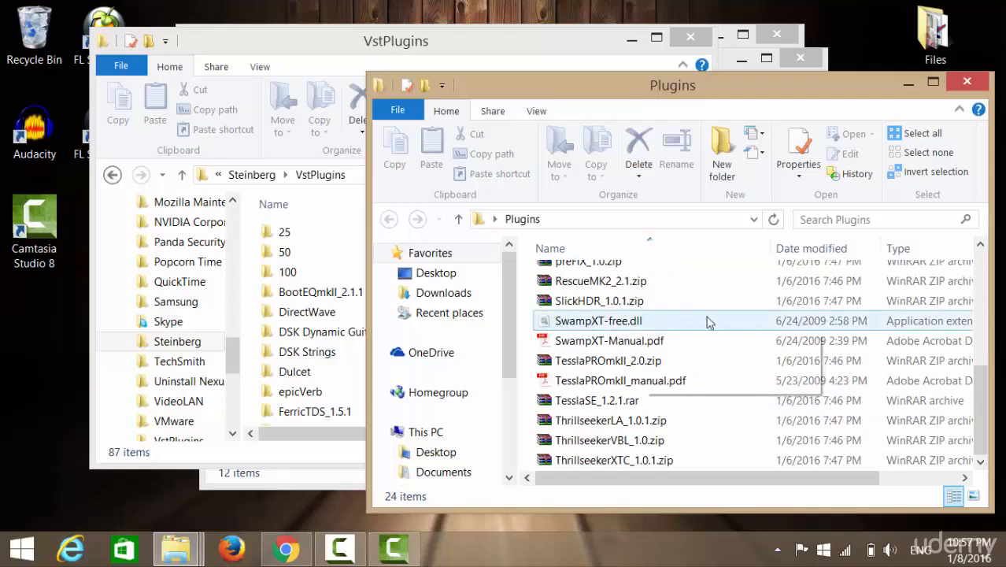
{"action": "left_click", "coordinate": [545, 327]}
{"action": "mouse_move", "coordinate": [545, 328]}
{"action": "left_mouse_down"}
{"action": "mouse_move", "coordinate": [330, 312]}
{"action": "mouse_move", "coordinate": [445, 358]}
{"action": "mouse_move", "coordinate": [541, 323]}
{"action": "left_mouse_up"}
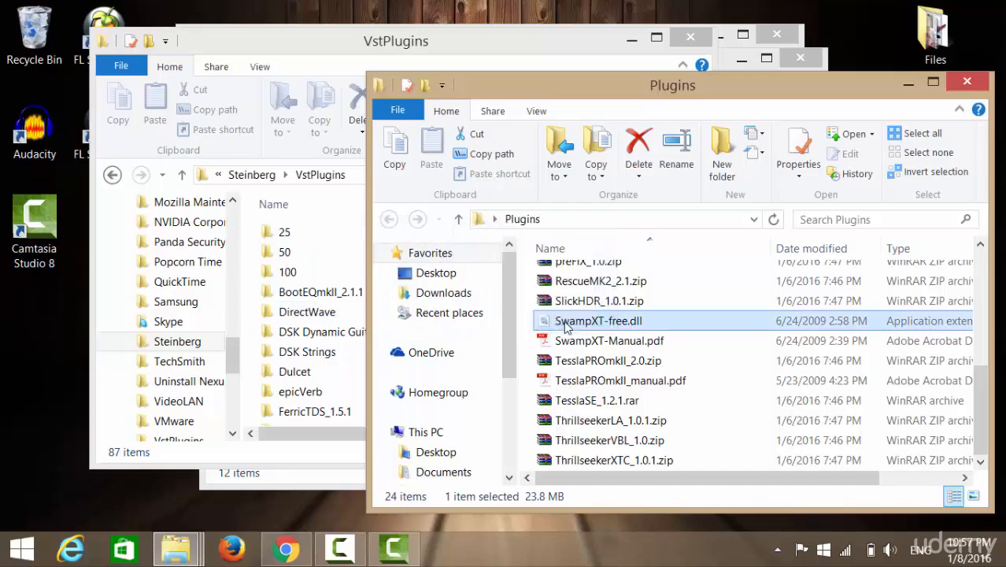
{"action": "left_click", "coordinate": [531, 325]}
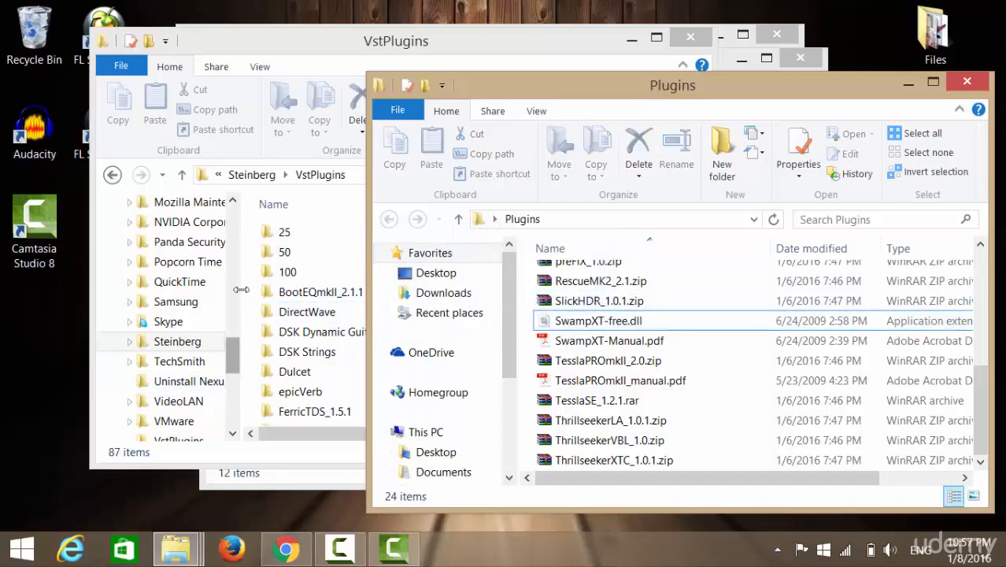
Open the VstPlugins folder inside Steinberg under Program Files on Local Disk (C:) and look through its DLL files.
{"action": "mouse_move", "coordinate": [233, 356]}
{"action": "left_mouse_down"}
{"action": "mouse_move", "coordinate": [237, 275]}
{"action": "mouse_move", "coordinate": [235, 313]}
{"action": "mouse_move", "coordinate": [235, 295]}
{"action": "left_mouse_up"}
{"action": "left_click", "coordinate": [122, 302]}
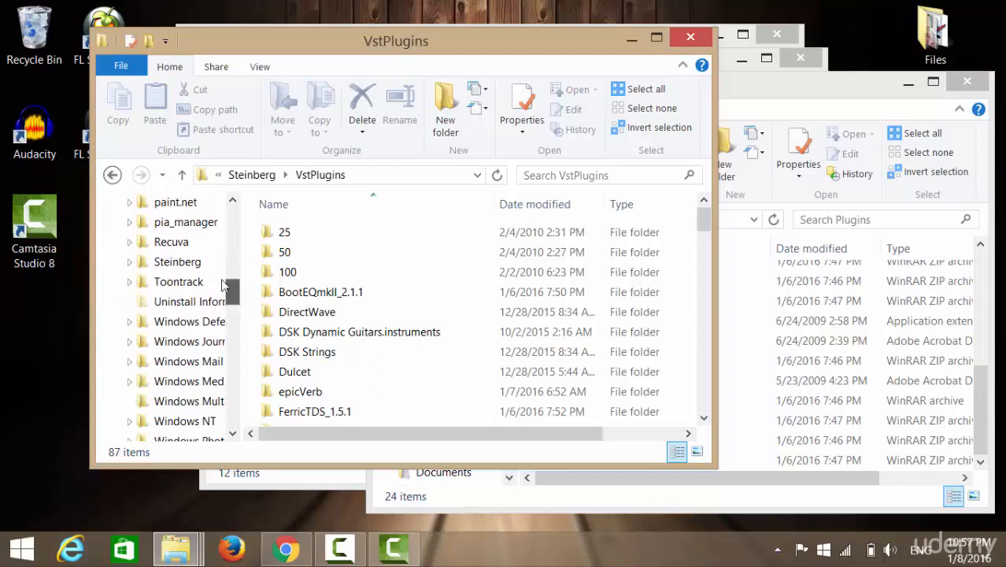
{"action": "left_click", "coordinate": [191, 268]}
{"action": "double_click", "coordinate": [289, 234]}
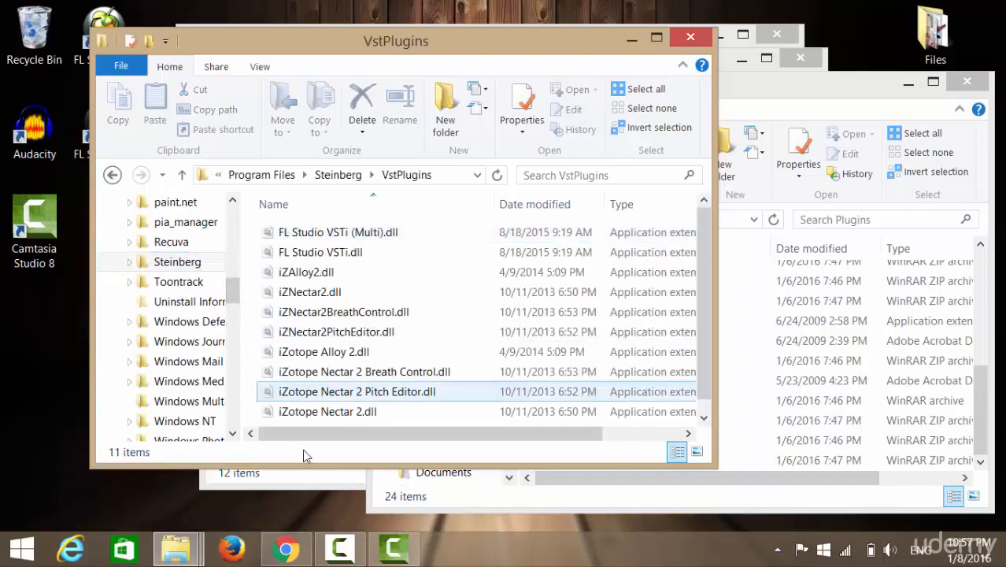
{"action": "left_click_drag", "start_coordinate": [238, 302], "coordinate": [233, 275]}
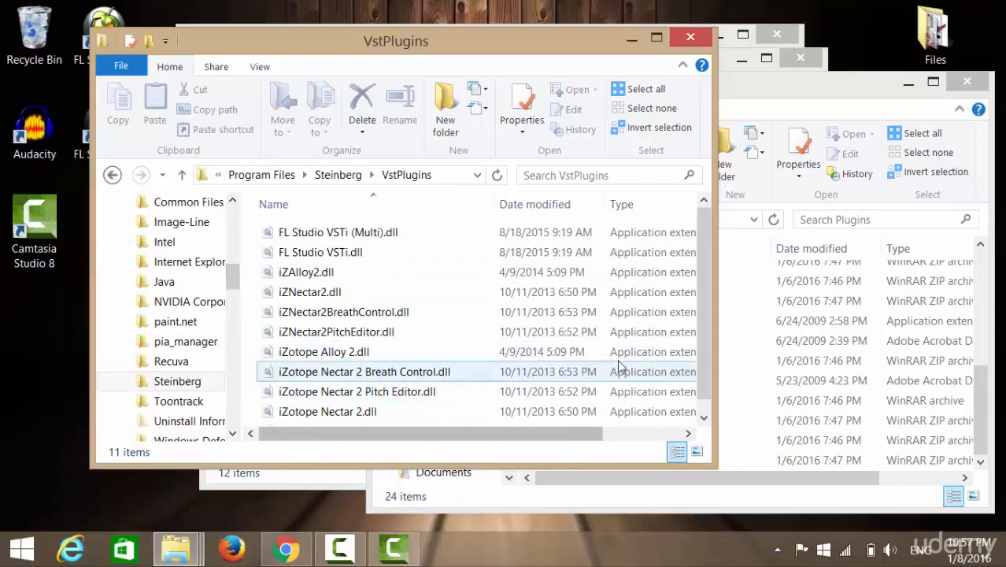
{"action": "left_click_drag", "start_coordinate": [699, 280], "coordinate": [706, 240]}
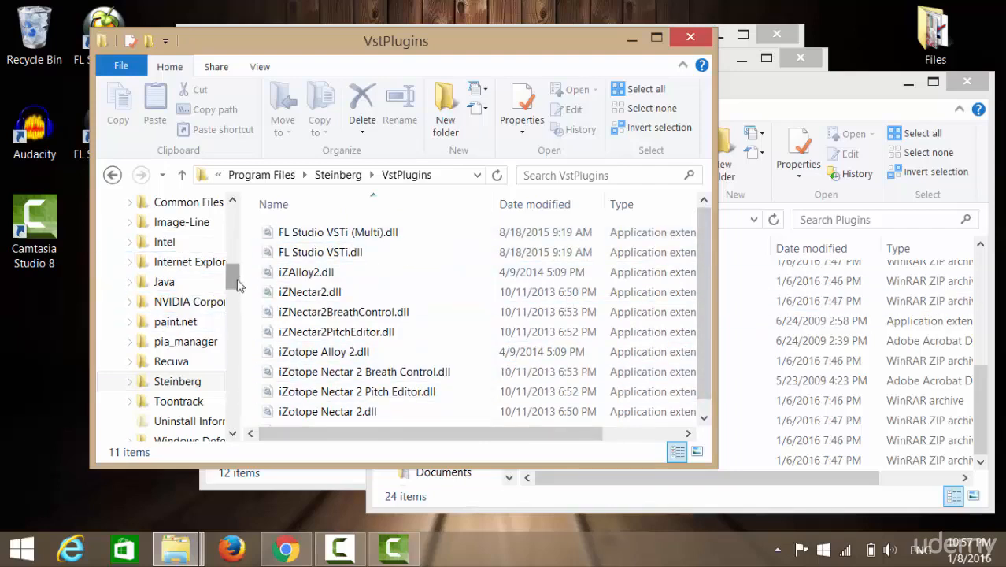
{"action": "left_click_drag", "start_coordinate": [233, 276], "coordinate": [234, 255]}
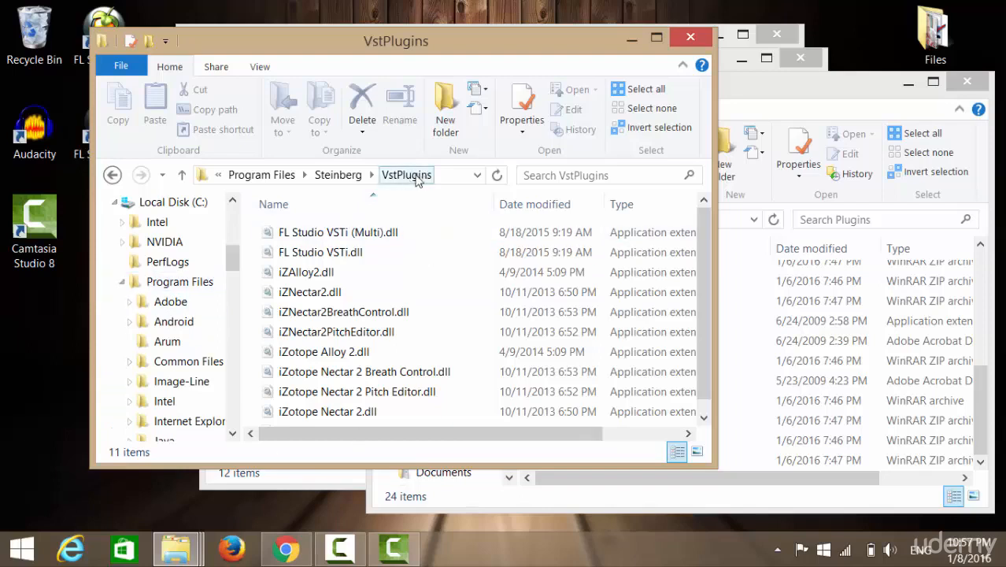
{"action": "scroll", "coordinate": [281, 270], "scroll_direction": "down", "scroll_amount": 1}
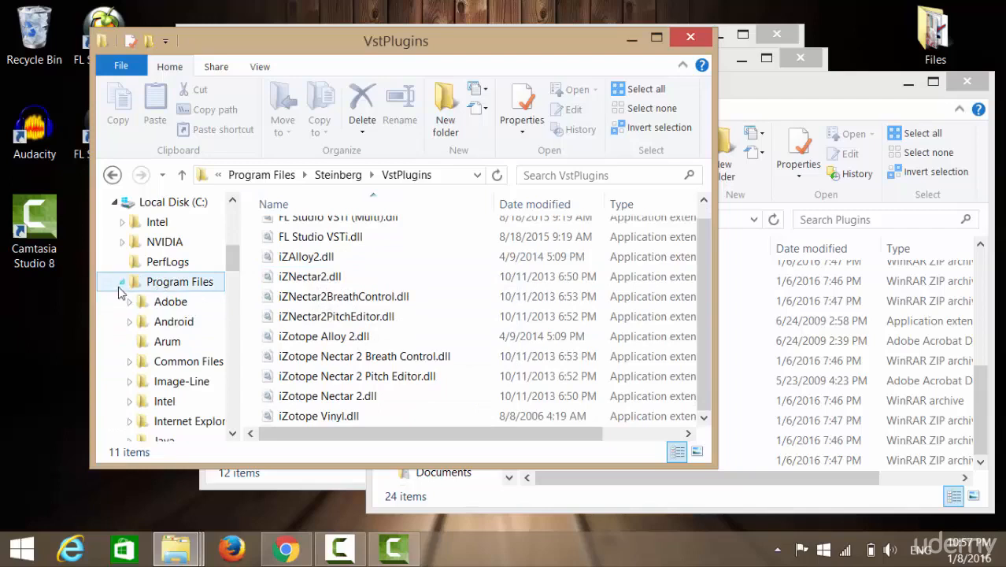
Collapse Program Files in the folder tree and widen the tree so the full Program Files (x86) name fits.
{"action": "left_click", "coordinate": [123, 285]}
{"action": "left_click", "coordinate": [123, 284]}
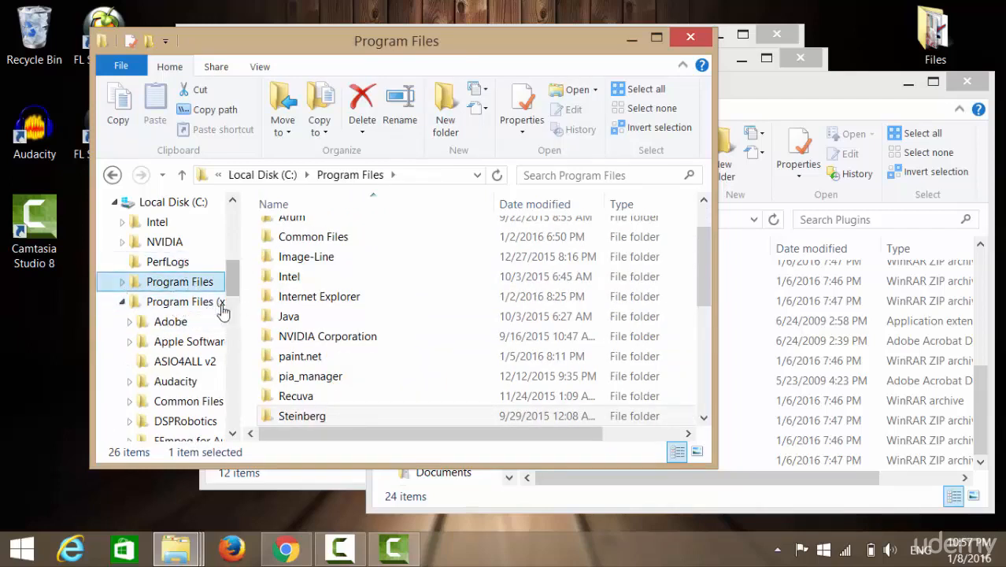
{"action": "left_click_drag", "start_coordinate": [241, 225], "coordinate": [270, 228]}
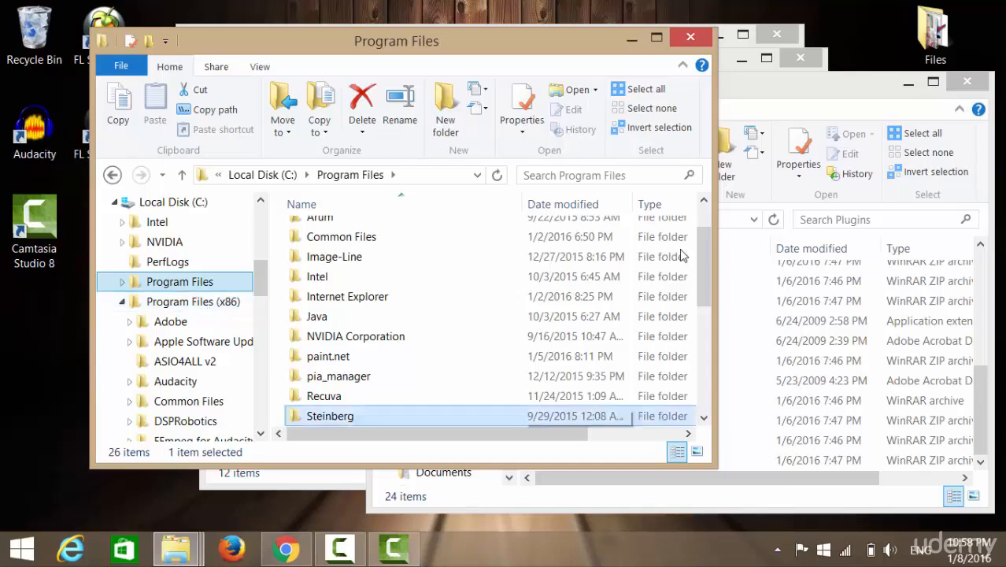
{"action": "left_click", "coordinate": [813, 92]}
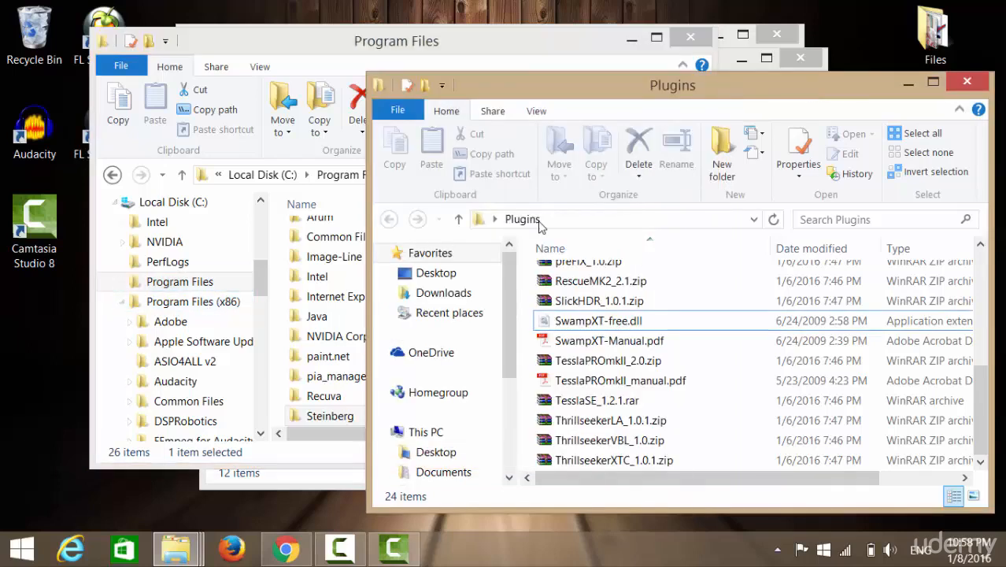
{"action": "left_click", "coordinate": [409, 63]}
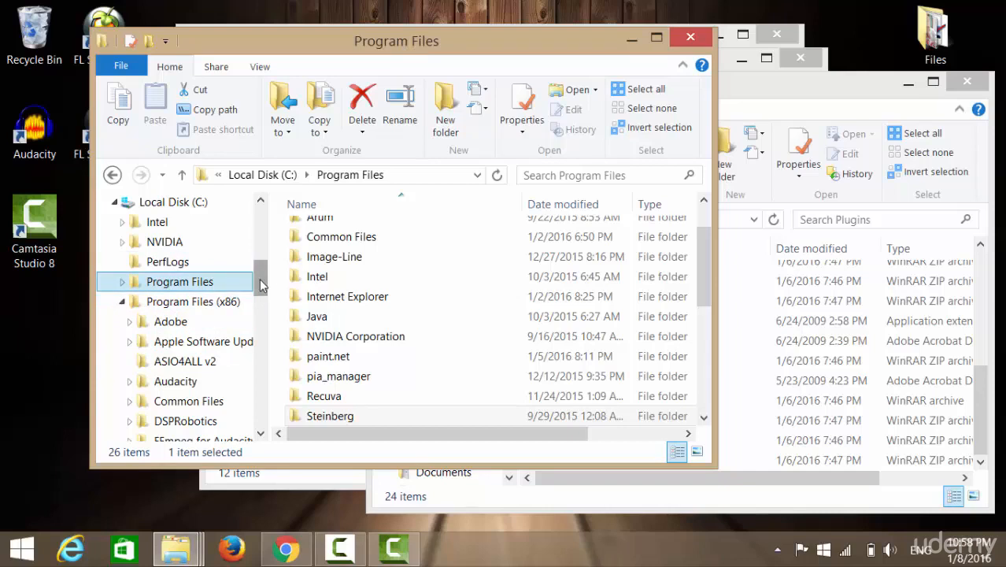
Open the Image-Line folder under Program Files (x86).
{"action": "left_click_drag", "start_coordinate": [259, 296], "coordinate": [284, 281]}
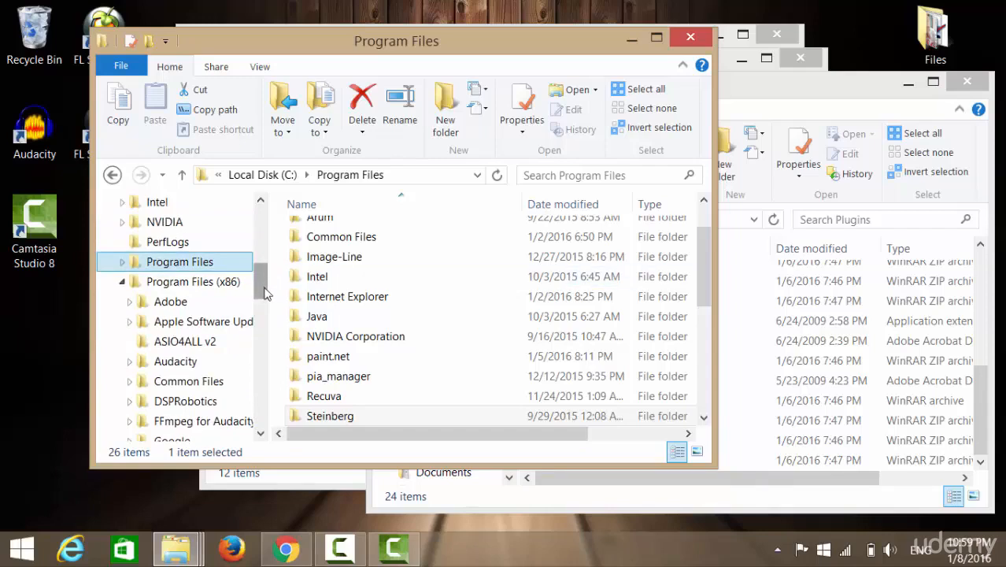
{"action": "scroll", "coordinate": [181, 369], "scroll_direction": "down", "scroll_amount": 2}
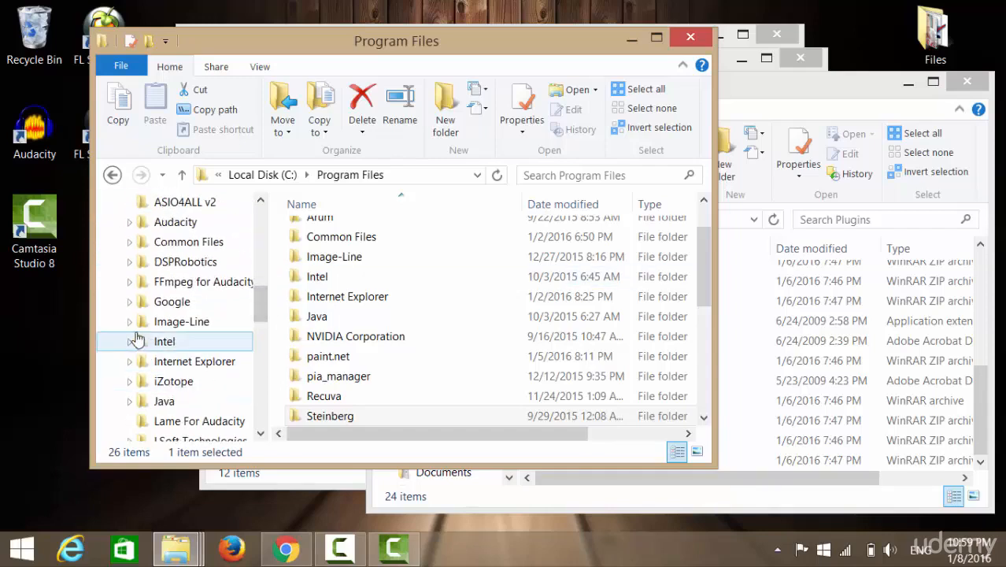
{"action": "scroll", "coordinate": [264, 293], "scroll_direction": "up", "scroll_amount": 2}
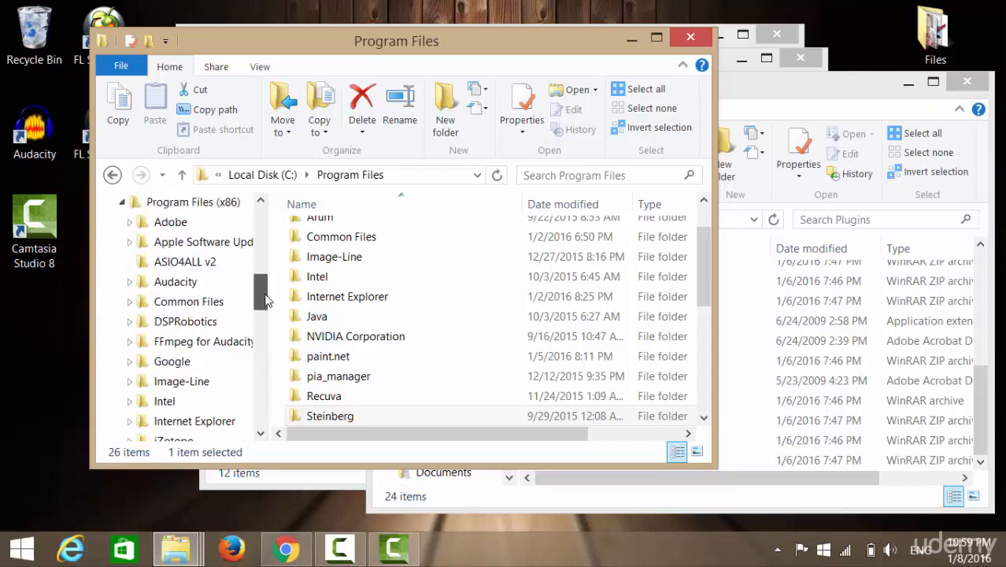
{"action": "scroll", "coordinate": [265, 295], "scroll_direction": "down", "scroll_amount": 2}
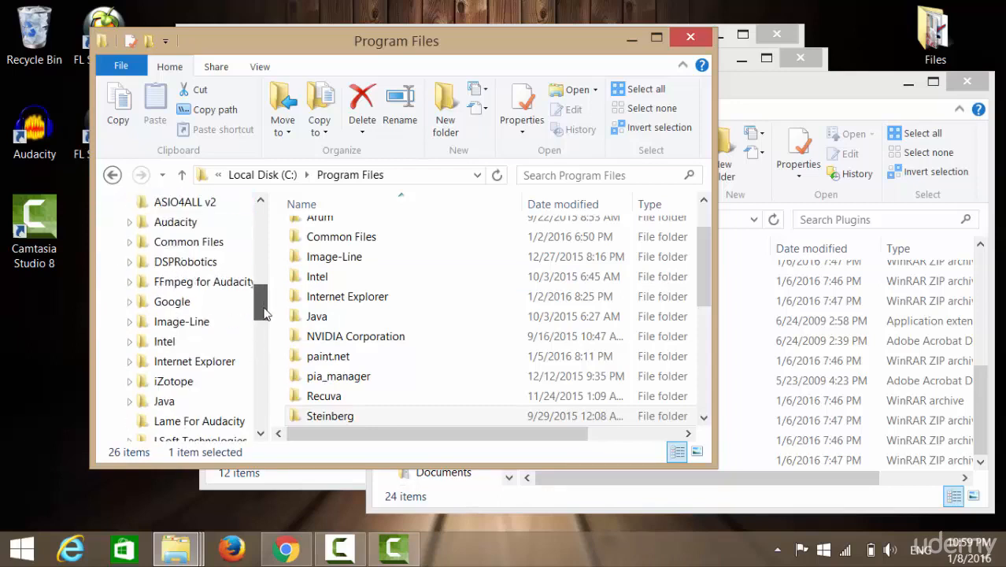
{"action": "left_click", "coordinate": [159, 329]}
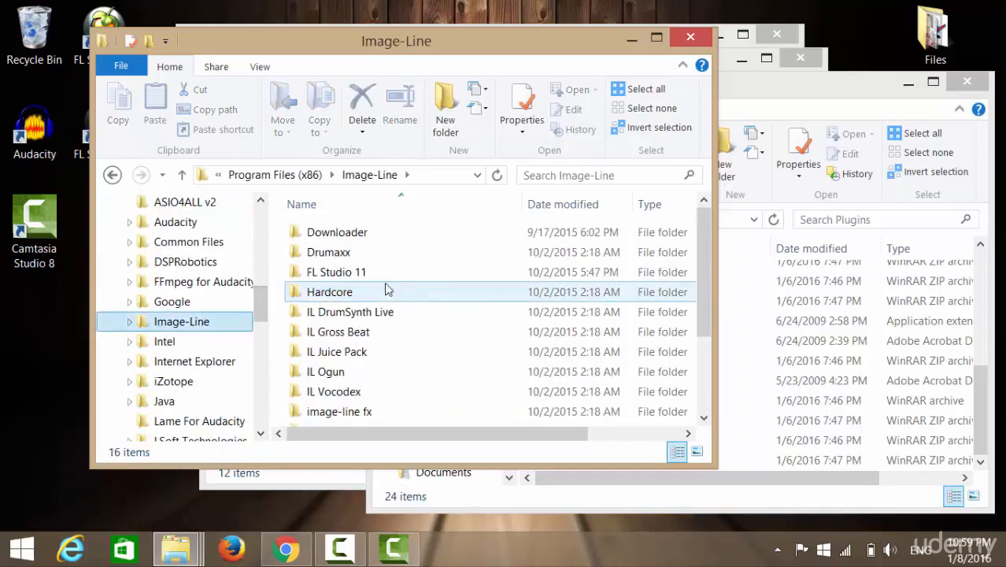
Open the Image-Line folder under Program Files from the folder tree.
{"action": "left_click_drag", "start_coordinate": [703, 266], "coordinate": [703, 236]}
{"action": "left_click_drag", "start_coordinate": [267, 303], "coordinate": [272, 282]}
{"action": "left_click", "coordinate": [123, 281]}
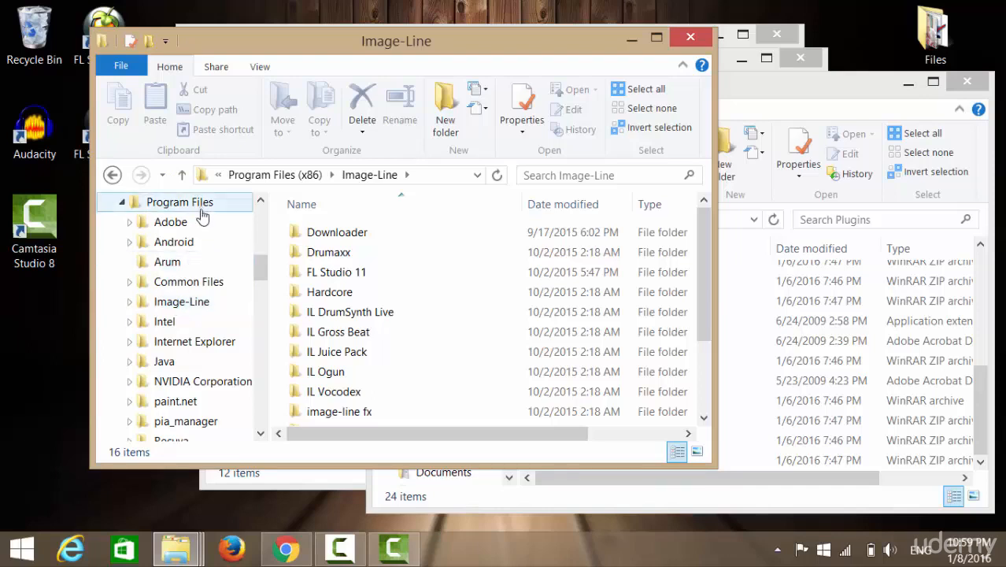
{"action": "left_click", "coordinate": [186, 308]}
Open the VST folder inside FL Studio 12.1's Plugins folder, briefly bringing the desktop Plugins window forward for reference.
{"action": "left_click", "coordinate": [362, 252]}
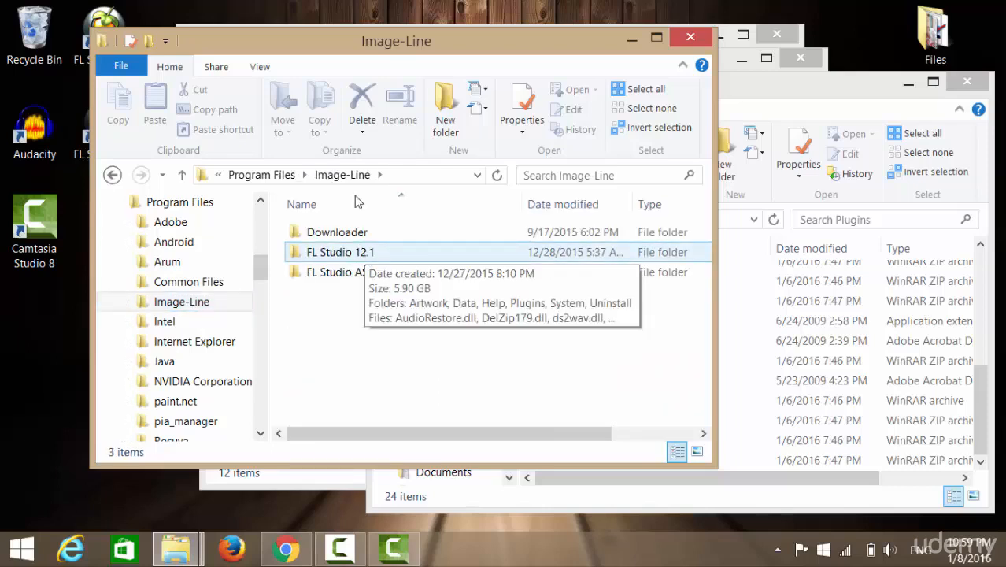
{"action": "double_click", "coordinate": [370, 255]}
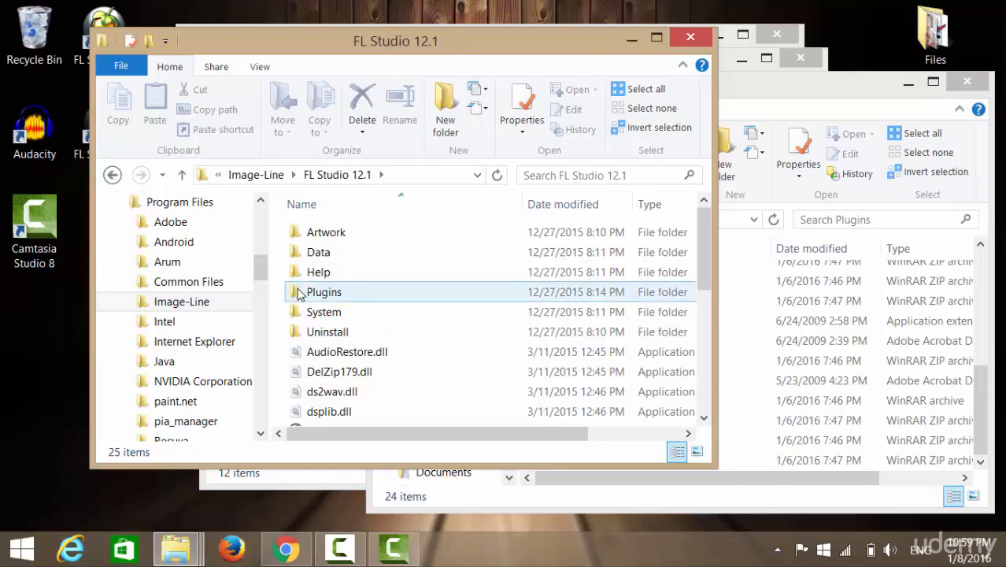
{"action": "double_click", "coordinate": [296, 293]}
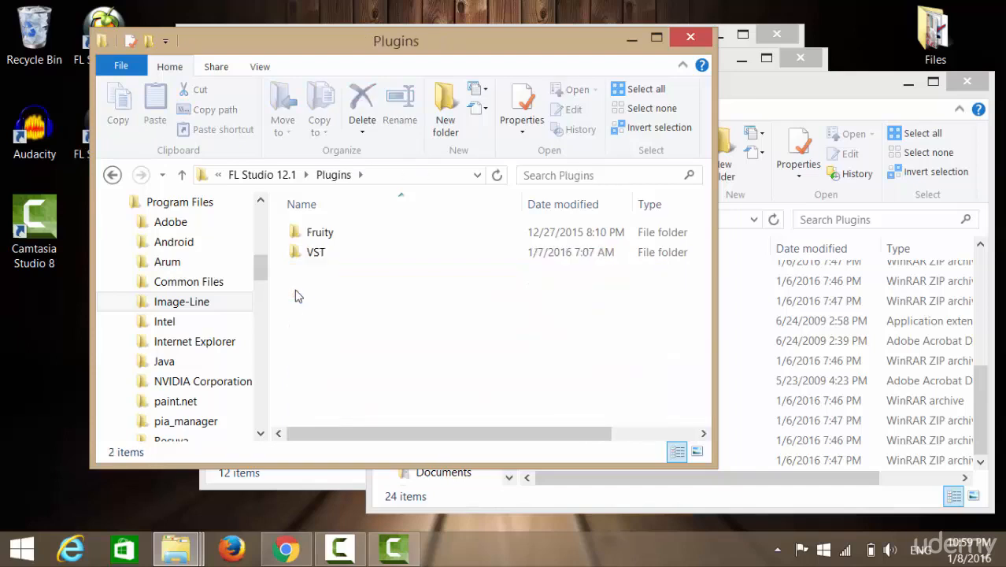
{"action": "double_click", "coordinate": [299, 256]}
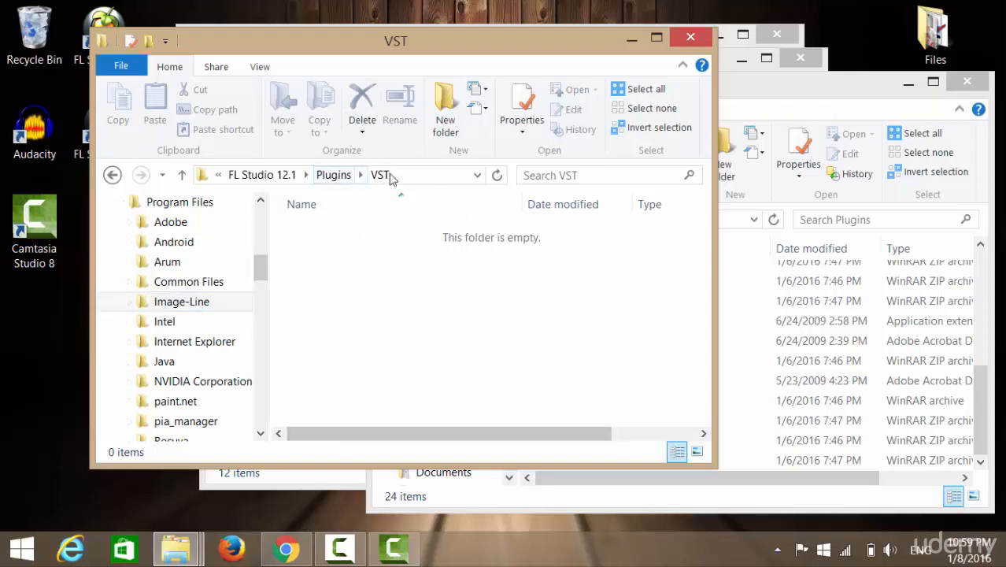
{"action": "left_click", "coordinate": [774, 88]}
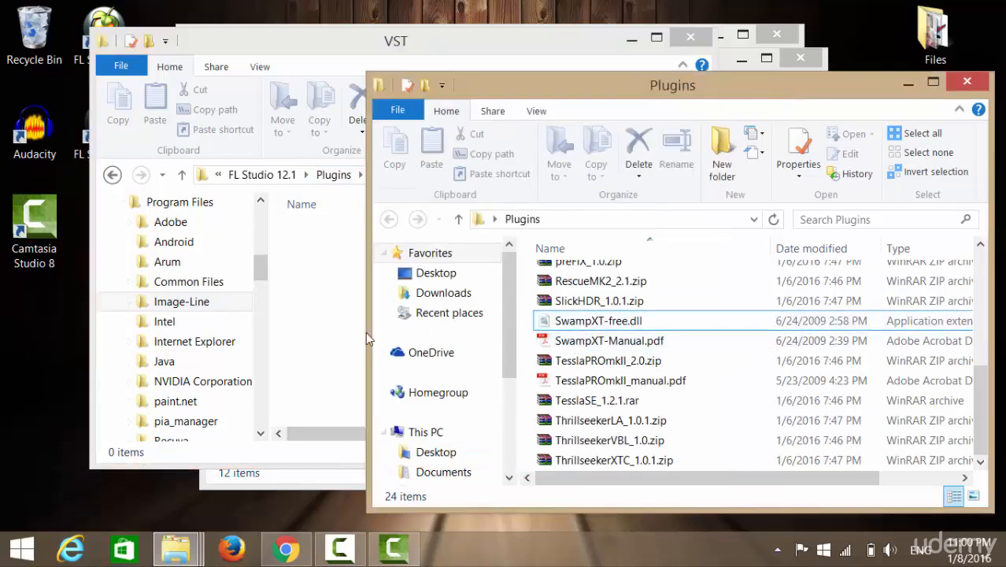
{"action": "left_click", "coordinate": [340, 265]}
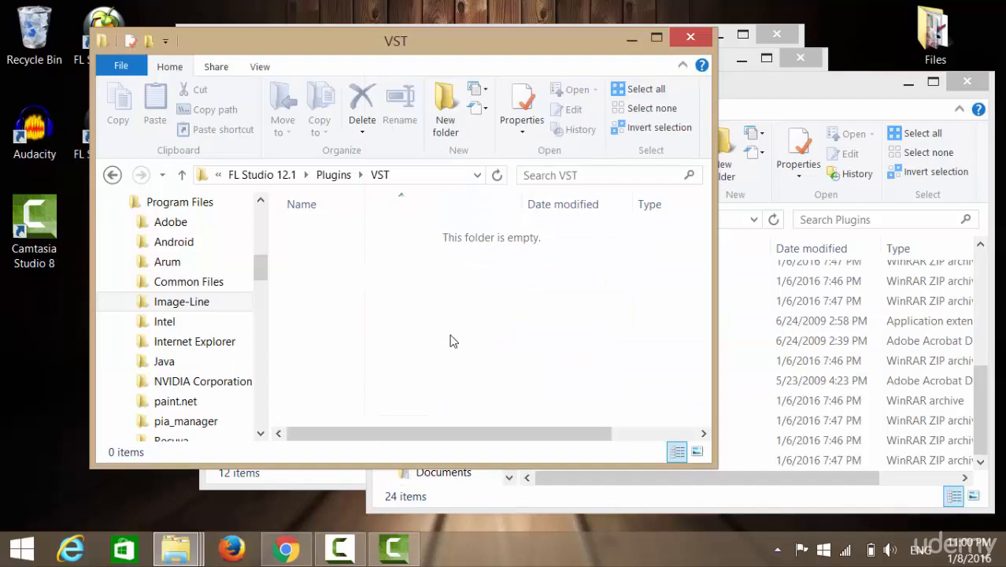
Return to the FL Studio 12.1 folder, open Packs inside Data and Patches, and look through its sample pack folders.
{"action": "left_click", "coordinate": [289, 177]}
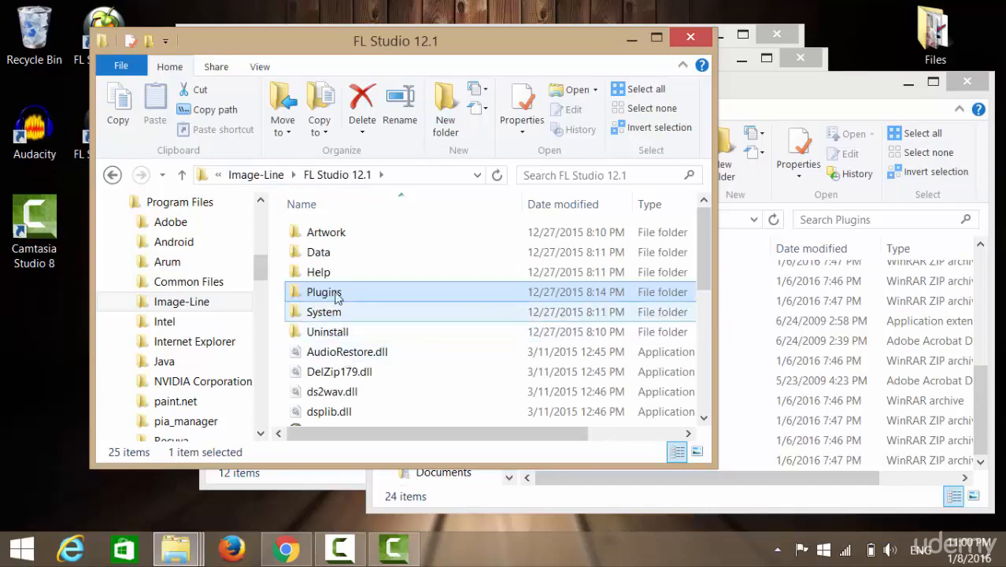
{"action": "double_click", "coordinate": [315, 254]}
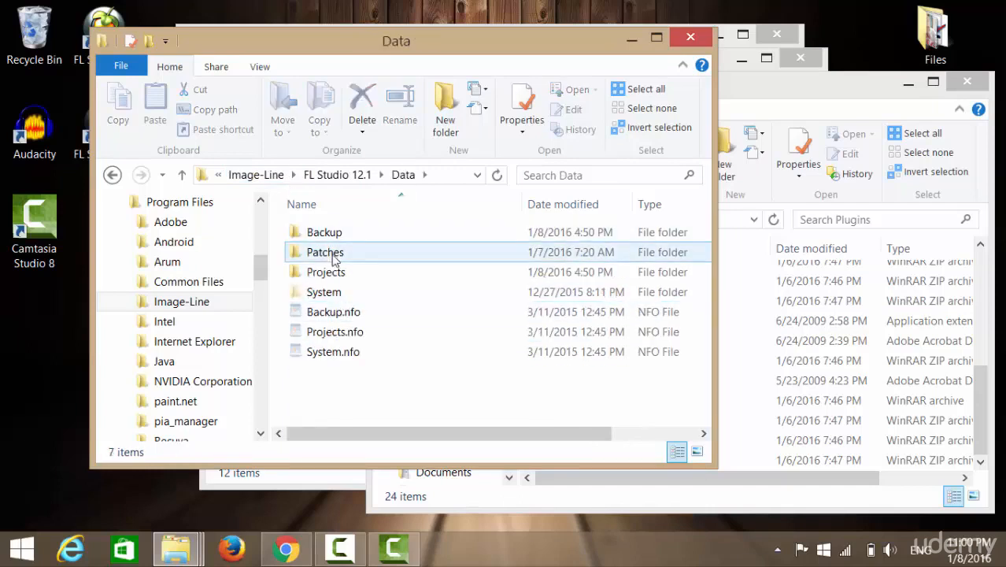
{"action": "double_click", "coordinate": [334, 260]}
{"action": "left_click", "coordinate": [321, 375]}
{"action": "double_click", "coordinate": [320, 375]}
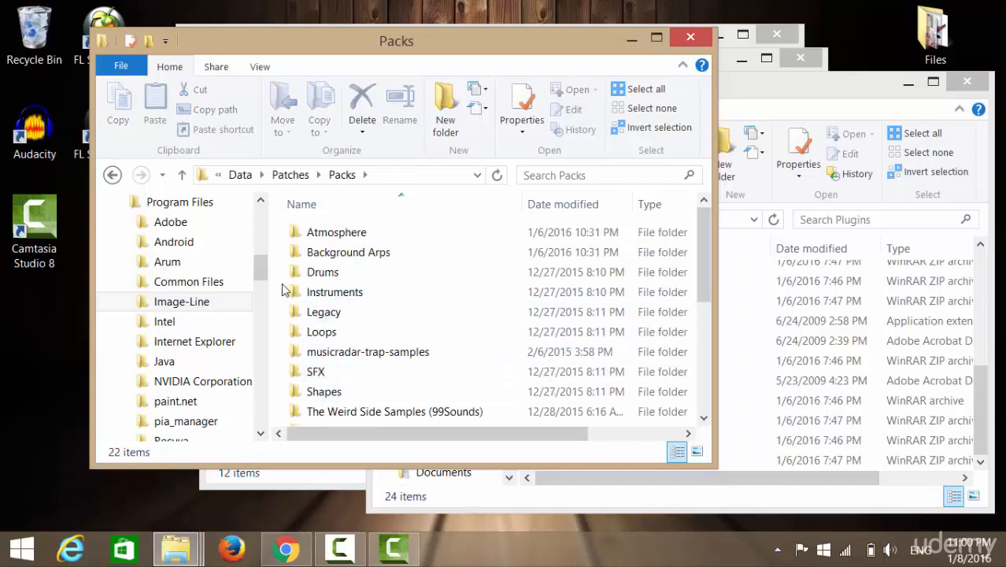
{"action": "scroll", "coordinate": [353, 414], "scroll_direction": "down", "scroll_amount": 4}
{"action": "scroll", "coordinate": [411, 381], "scroll_direction": "up", "scroll_amount": 2}
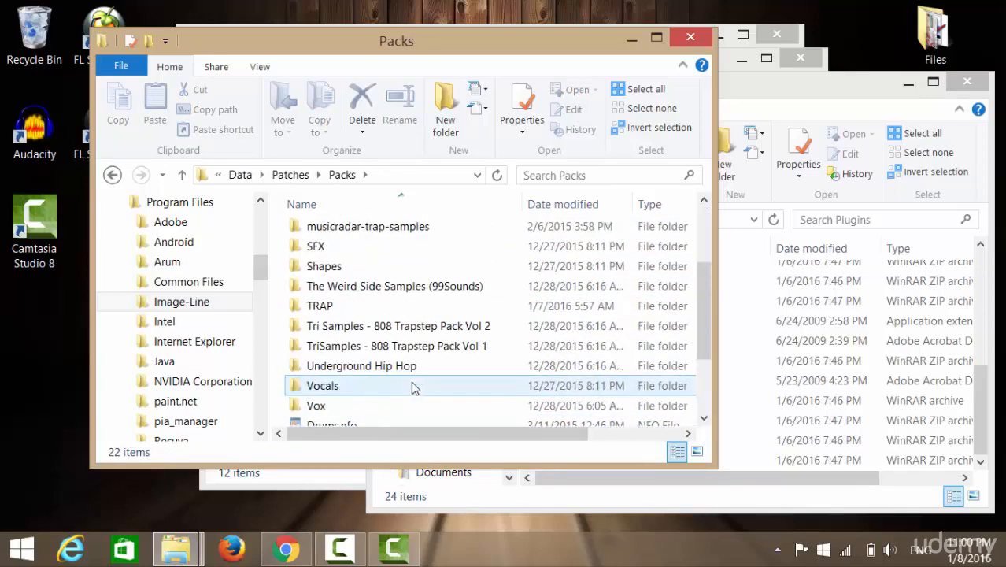
Select DensitymkIII_3.0.zip in the desktop Plugins window and switch back to the Packs window.
{"action": "left_click", "coordinate": [815, 96]}
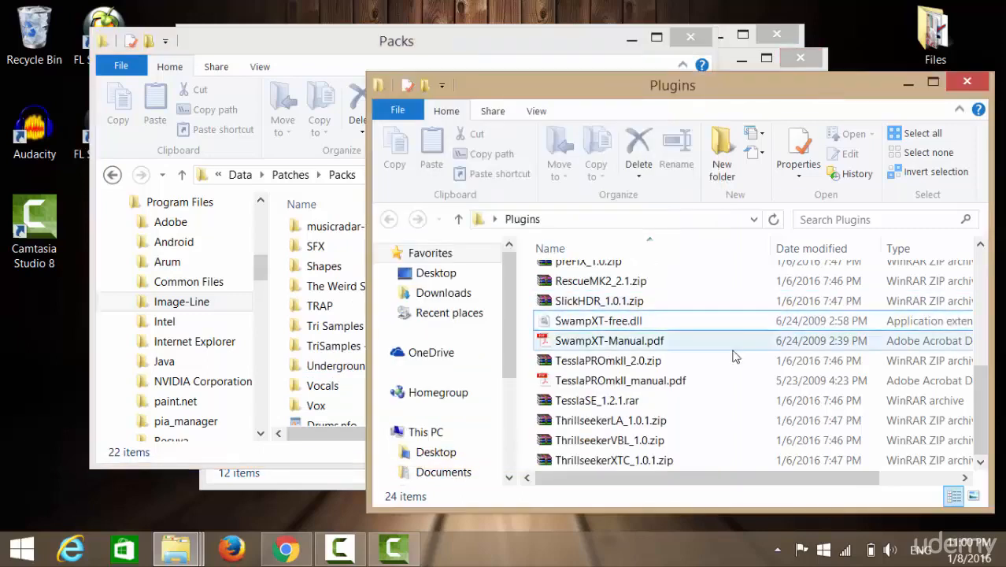
{"action": "left_click_drag", "start_coordinate": [738, 332], "coordinate": [575, 338]}
{"action": "left_click", "coordinate": [644, 337]}
{"action": "left_click", "coordinate": [395, 55]}
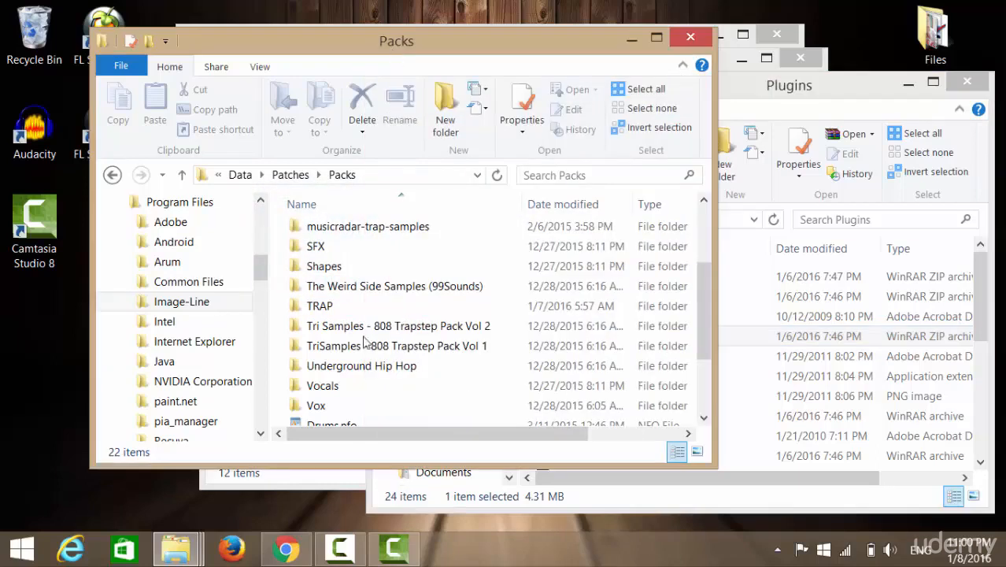
Open the Movements folder inside The Weird Side Samples (99Sounds), play Movements-22.wav in VLC, and close the player.
{"action": "double_click", "coordinate": [417, 293]}
{"action": "double_click", "coordinate": [346, 254]}
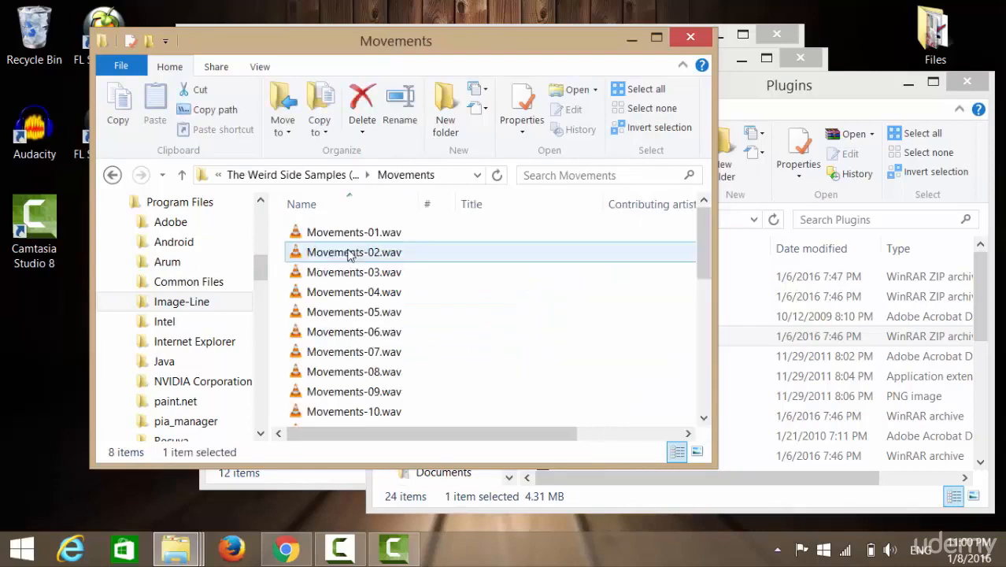
{"action": "scroll", "coordinate": [432, 355], "scroll_direction": "down", "scroll_amount": 6}
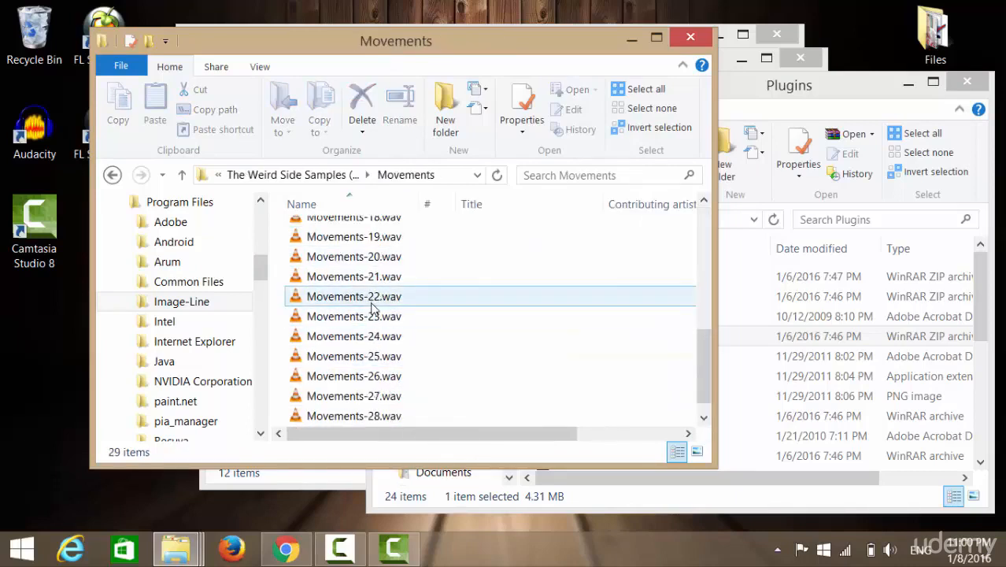
{"action": "double_click", "coordinate": [373, 306]}
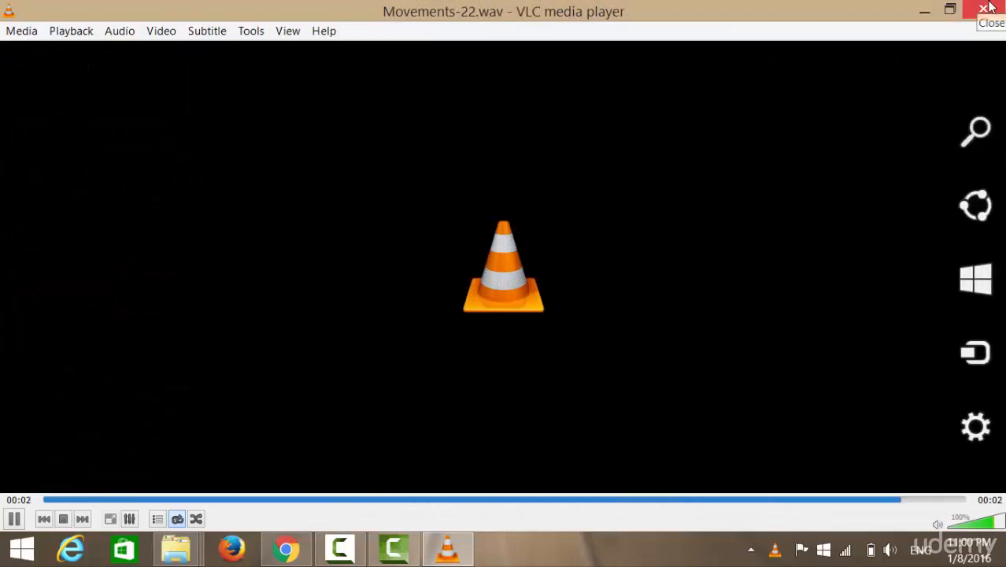
{"action": "left_click", "coordinate": [985, 7]}
Play Movements-29.wav from the end of the Movements folder in VLC and close the player.
{"action": "scroll", "coordinate": [526, 310], "scroll_direction": "up", "scroll_amount": 6}
{"action": "left_click", "coordinate": [526, 312]}
{"action": "scroll", "coordinate": [378, 315], "scroll_direction": "down", "scroll_amount": 6}
{"action": "left_click", "coordinate": [365, 416]}
{"action": "double_click", "coordinate": [364, 416]}
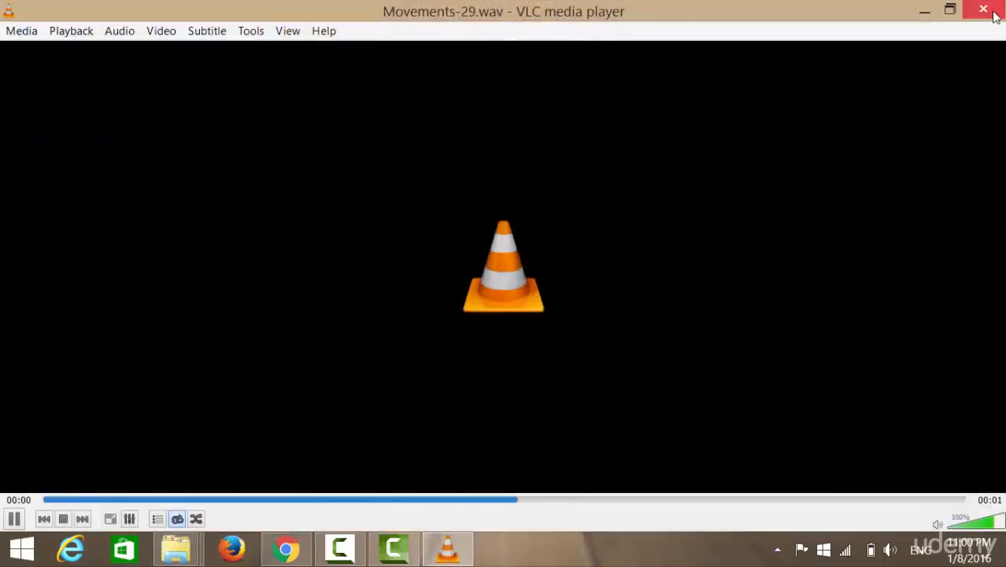
{"action": "left_click", "coordinate": [994, 16]}
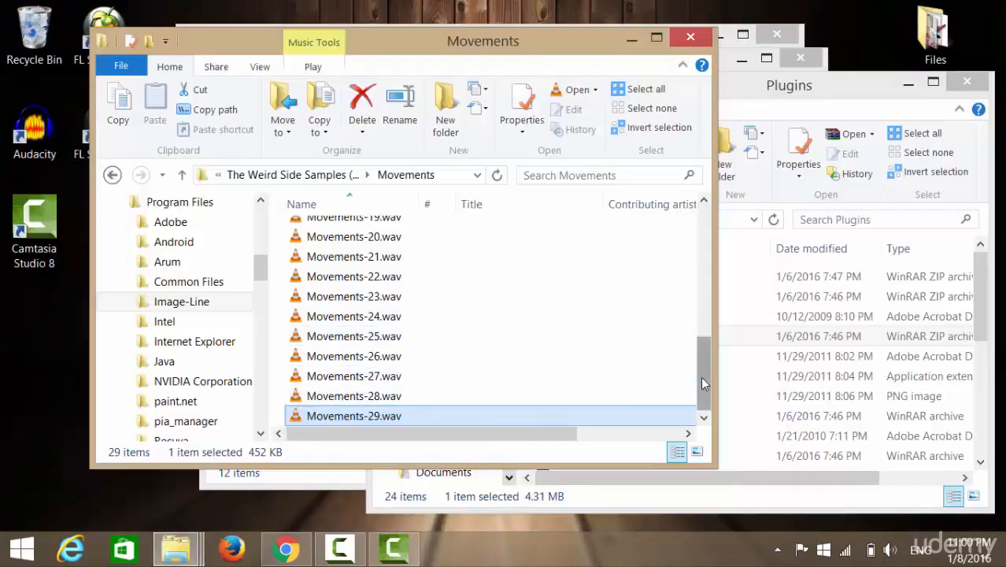
Go back from the Movements folder through Packs and Patches to FL Studio 12.1's Data folder.
{"action": "left_click_drag", "start_coordinate": [704, 342], "coordinate": [716, 224]}
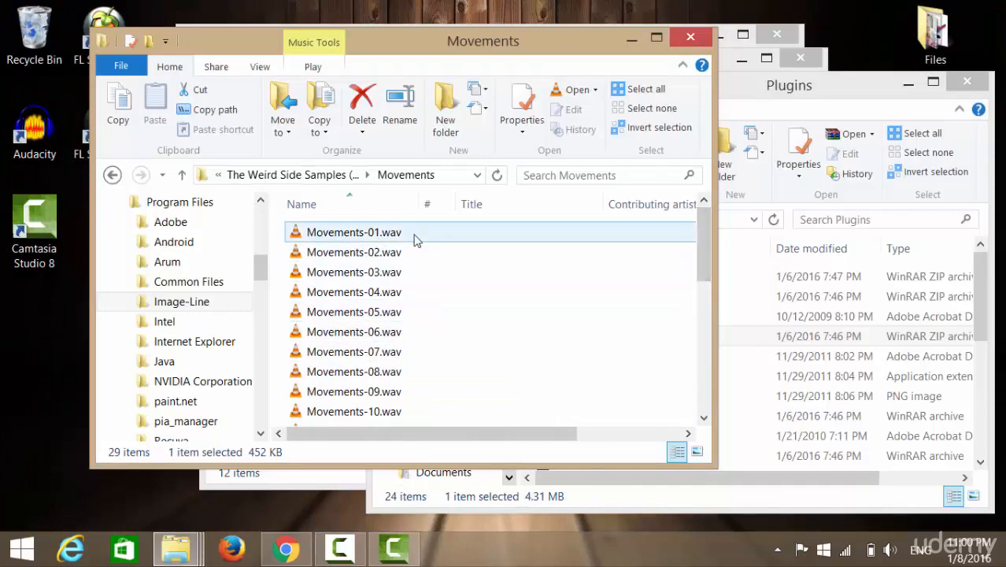
{"action": "left_click", "coordinate": [113, 175]}
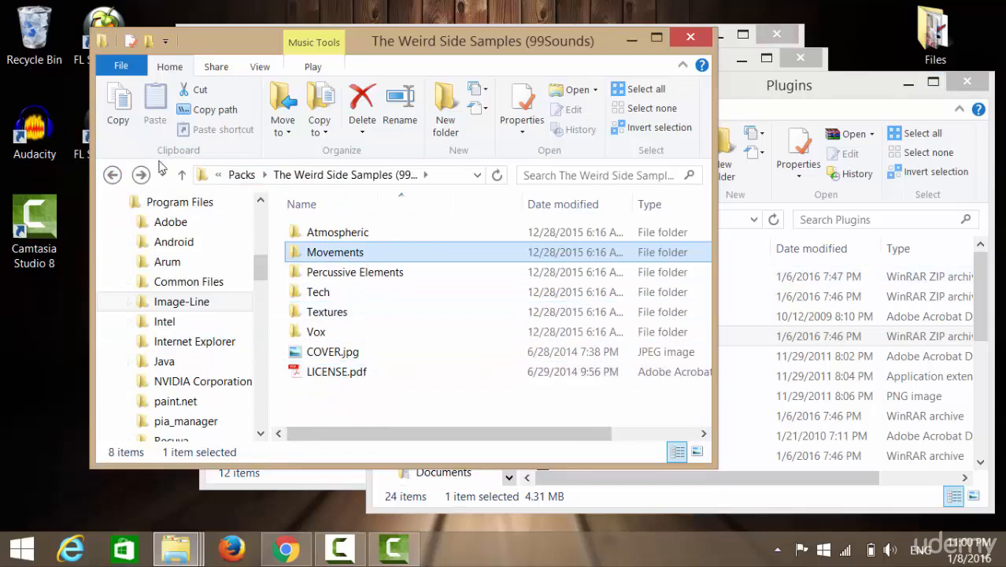
{"action": "left_click", "coordinate": [113, 175]}
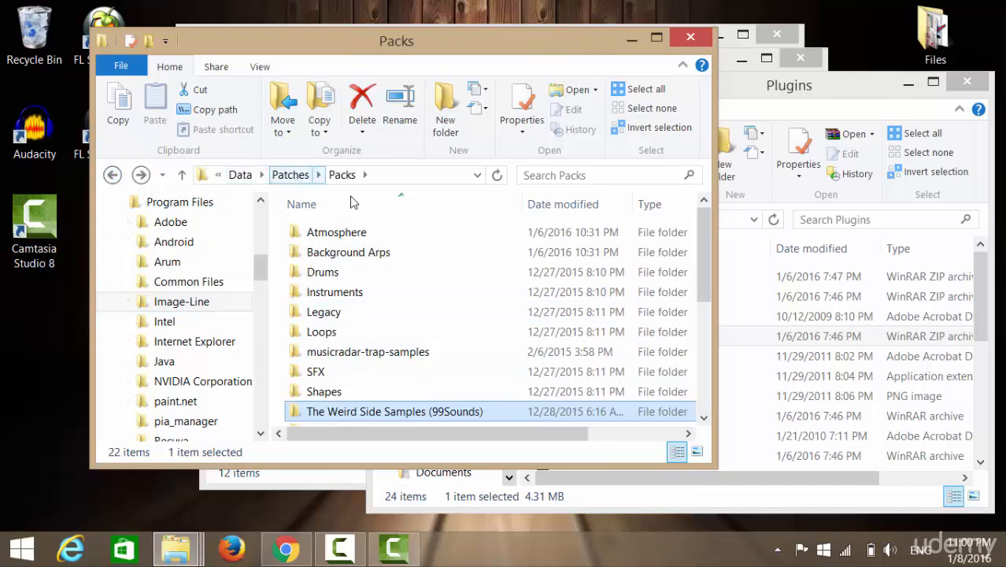
{"action": "left_click", "coordinate": [111, 174]}
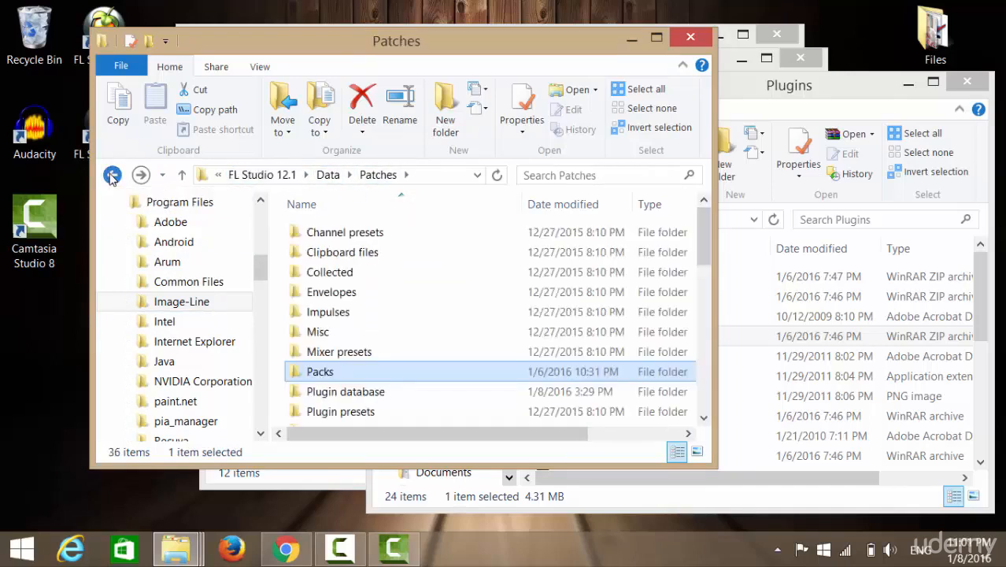
{"action": "left_click", "coordinate": [112, 175]}
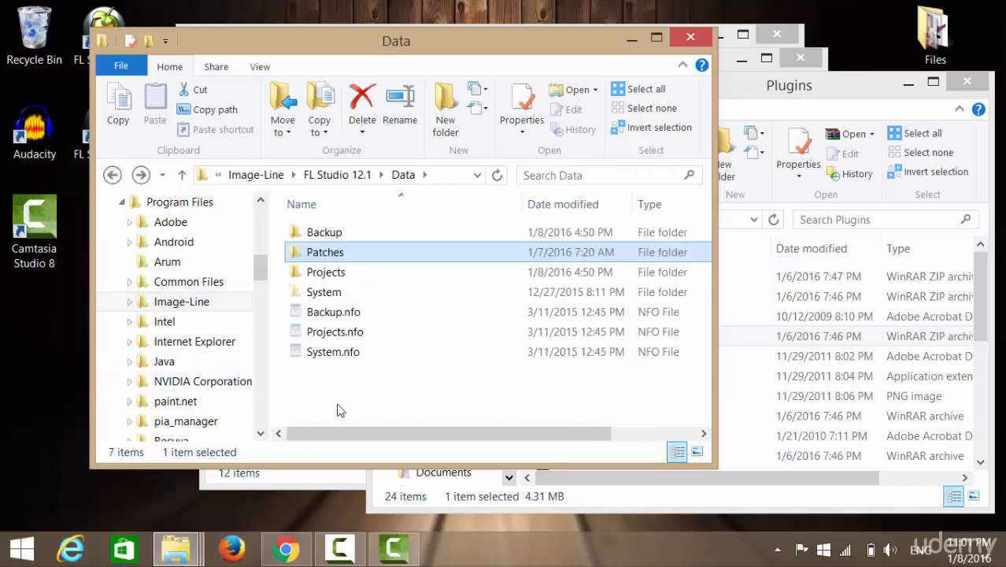
Open the Projects folder inside Data and look through its subfolders and .flp project files.
{"action": "left_click", "coordinate": [326, 274]}
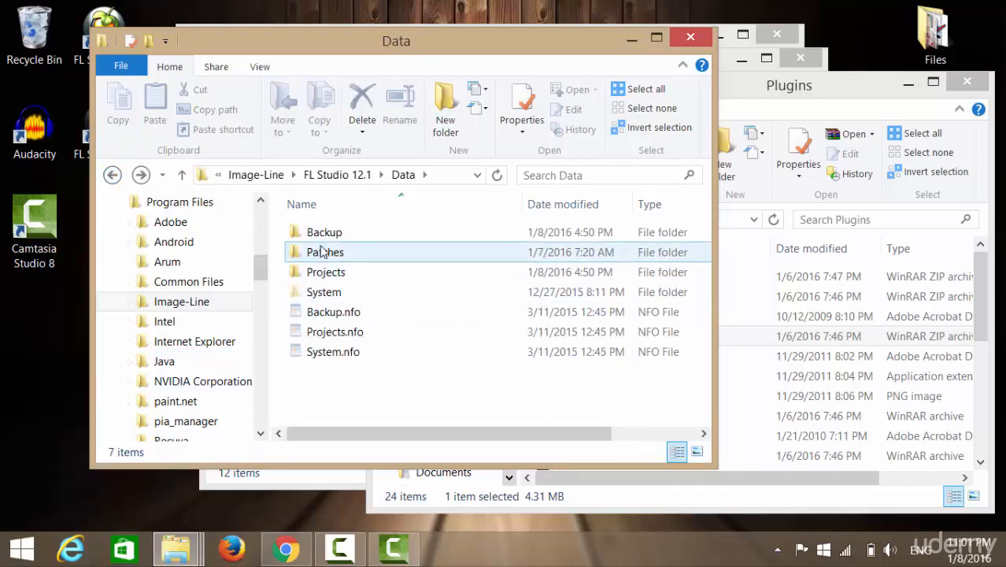
{"action": "double_click", "coordinate": [315, 275]}
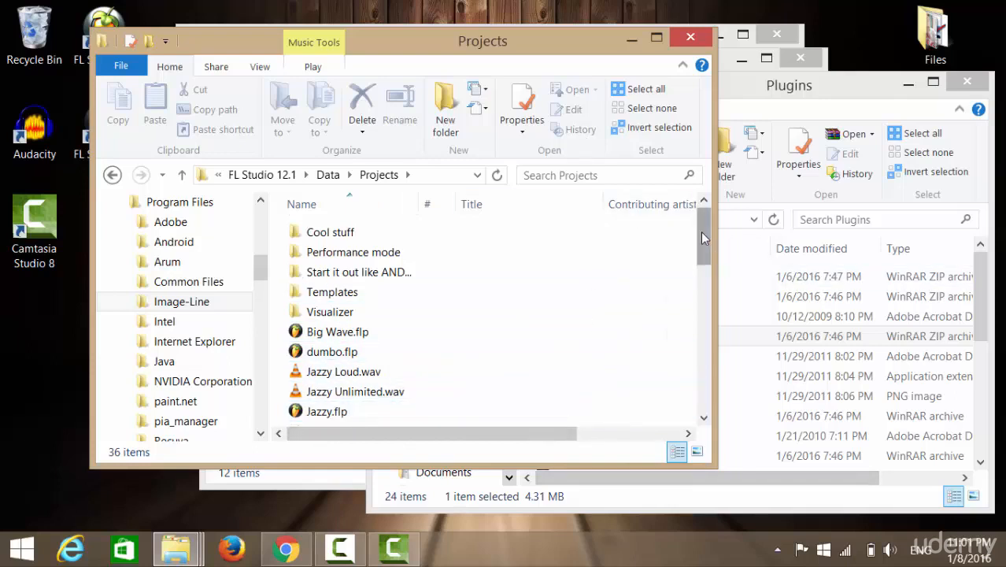
{"action": "mouse_move", "coordinate": [702, 235]}
{"action": "left_mouse_down"}
{"action": "mouse_move", "coordinate": [705, 392]}
{"action": "mouse_move", "coordinate": [703, 199]}
{"action": "mouse_move", "coordinate": [708, 370]}
{"action": "mouse_move", "coordinate": [689, 339]}
{"action": "mouse_move", "coordinate": [710, 233]}
{"action": "left_mouse_up"}
{"action": "left_click_drag", "start_coordinate": [703, 232], "coordinate": [706, 201]}
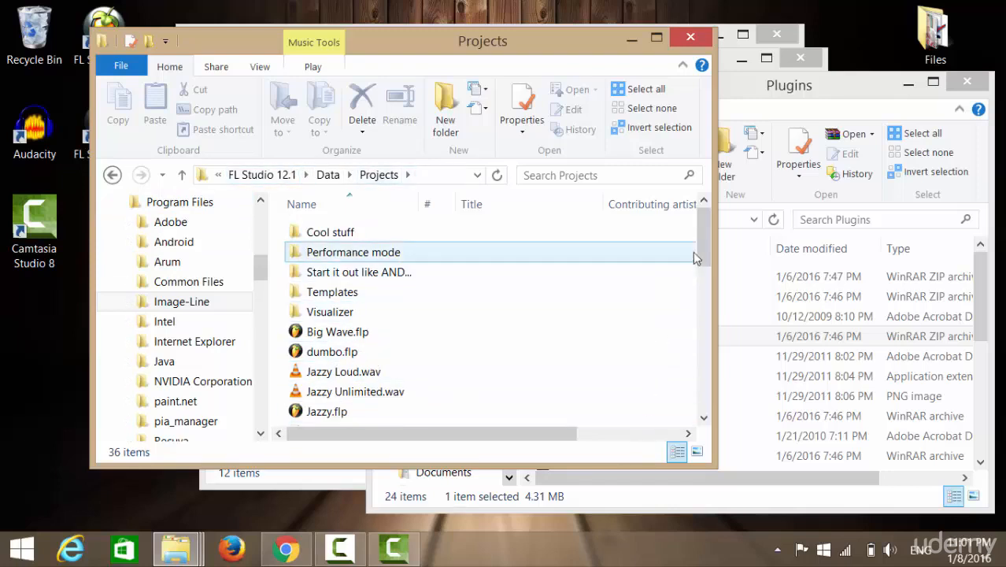
{"action": "mouse_move", "coordinate": [703, 249]}
{"action": "left_mouse_down"}
{"action": "mouse_move", "coordinate": [704, 378]}
{"action": "mouse_move", "coordinate": [717, 417]}
{"action": "mouse_move", "coordinate": [703, 260]}
{"action": "left_mouse_up"}
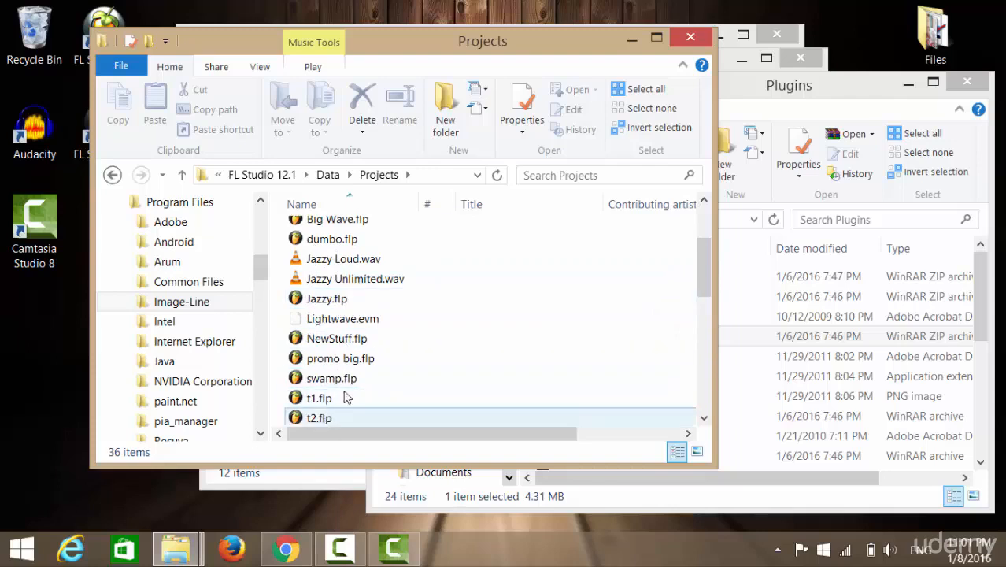
{"action": "left_click_drag", "start_coordinate": [702, 264], "coordinate": [702, 204]}
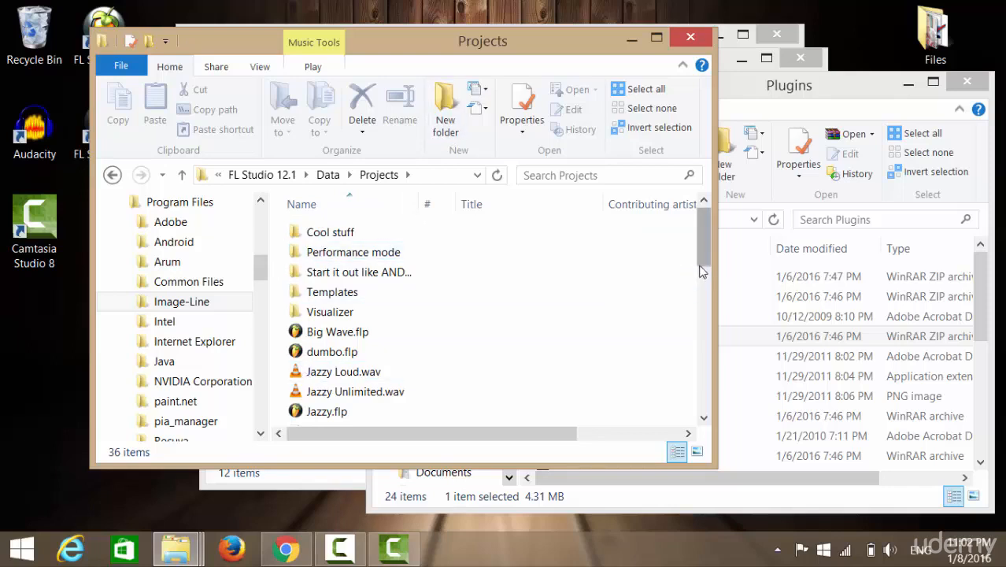
{"action": "left_click_drag", "start_coordinate": [706, 251], "coordinate": [716, 193]}
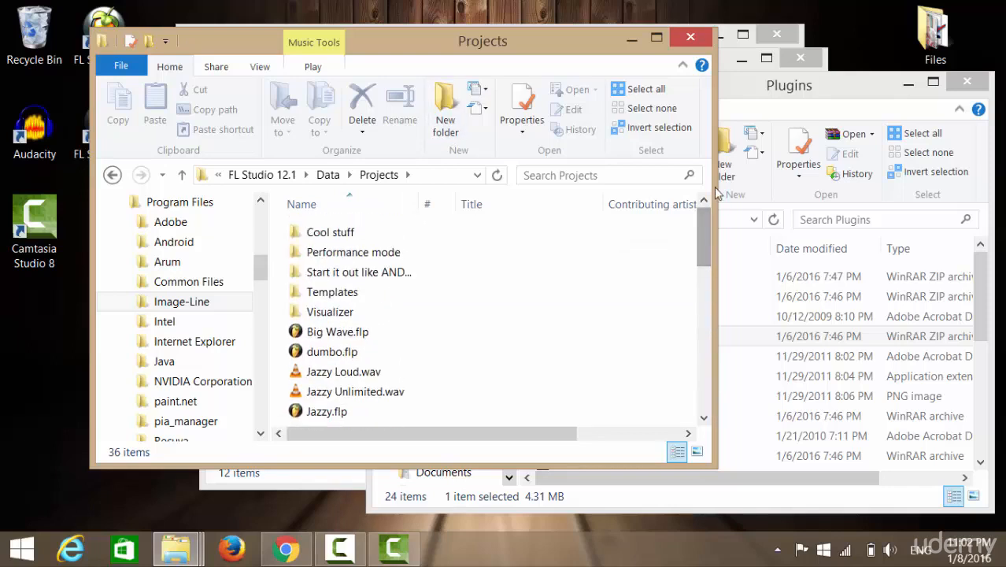
Bring the desktop Plugins window forward, clear its file selection, and move the window over the Projects window.
{"action": "left_click", "coordinate": [786, 93]}
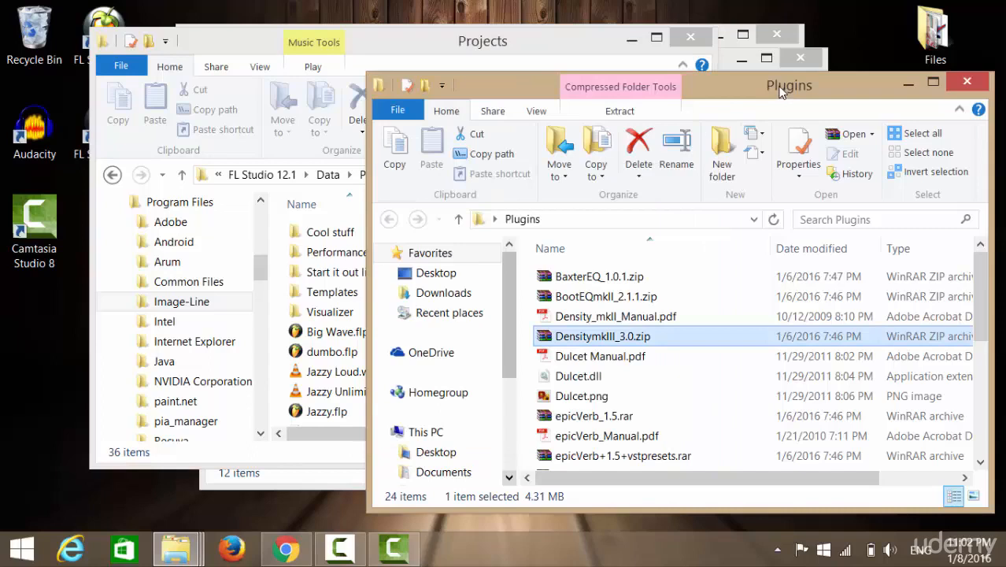
{"action": "left_click", "coordinate": [525, 282]}
{"action": "left_click_drag", "start_coordinate": [851, 95], "coordinate": [667, 101]}
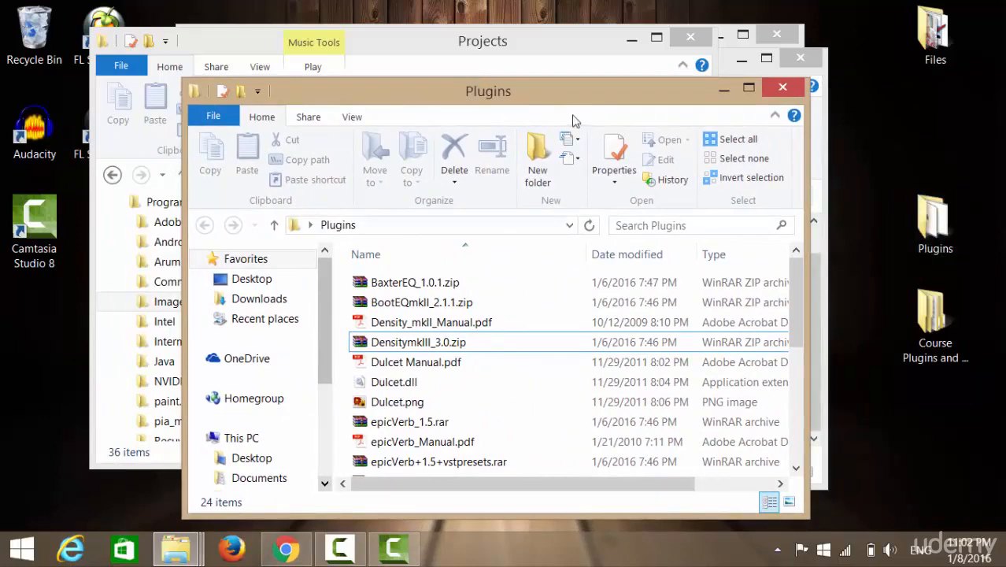
{"action": "left_click_drag", "start_coordinate": [490, 91], "coordinate": [390, 35]}
Open DensitymkIII_3.0.zip in WinRAR, dismiss the licence reminder, close the archive window, and reopen the archive.
{"action": "left_click", "coordinate": [315, 290]}
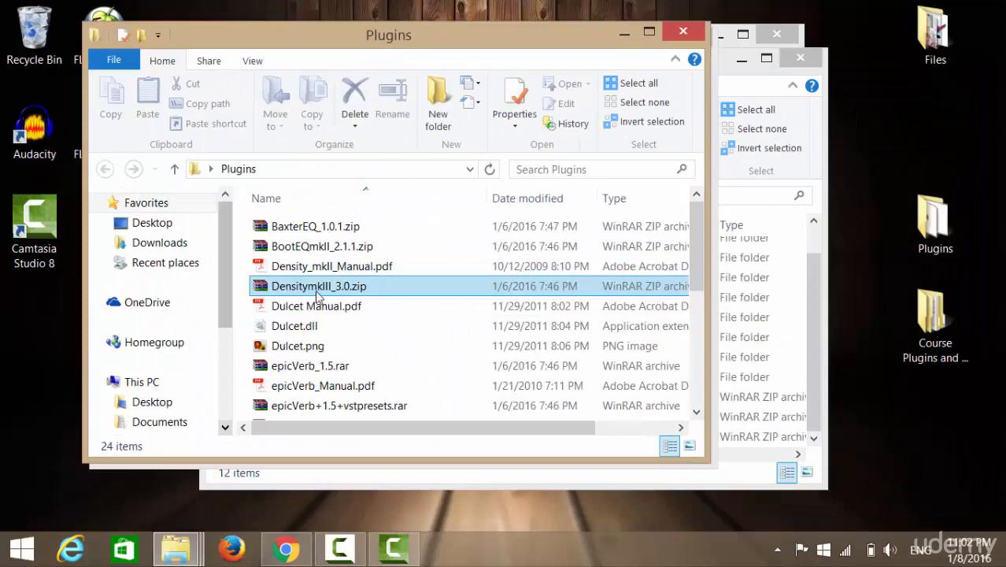
{"action": "double_click", "coordinate": [317, 287]}
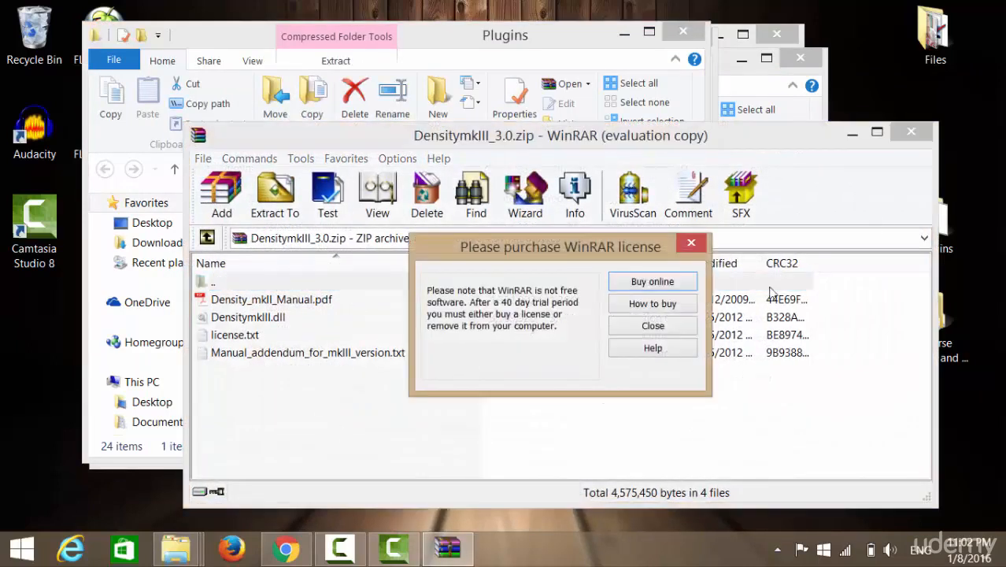
{"action": "left_click", "coordinate": [655, 326]}
{"action": "left_click", "coordinate": [911, 136]}
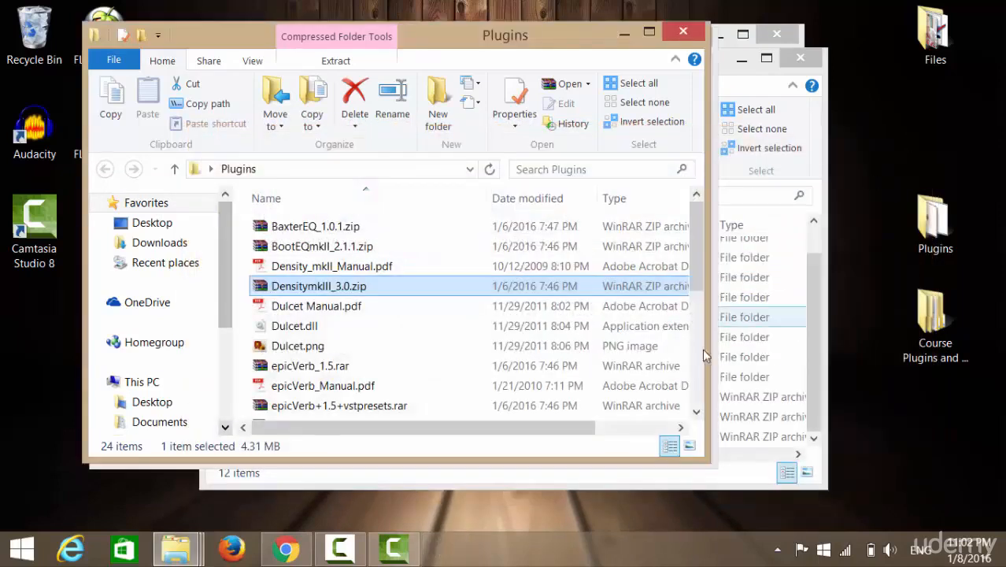
{"action": "double_click", "coordinate": [341, 290]}
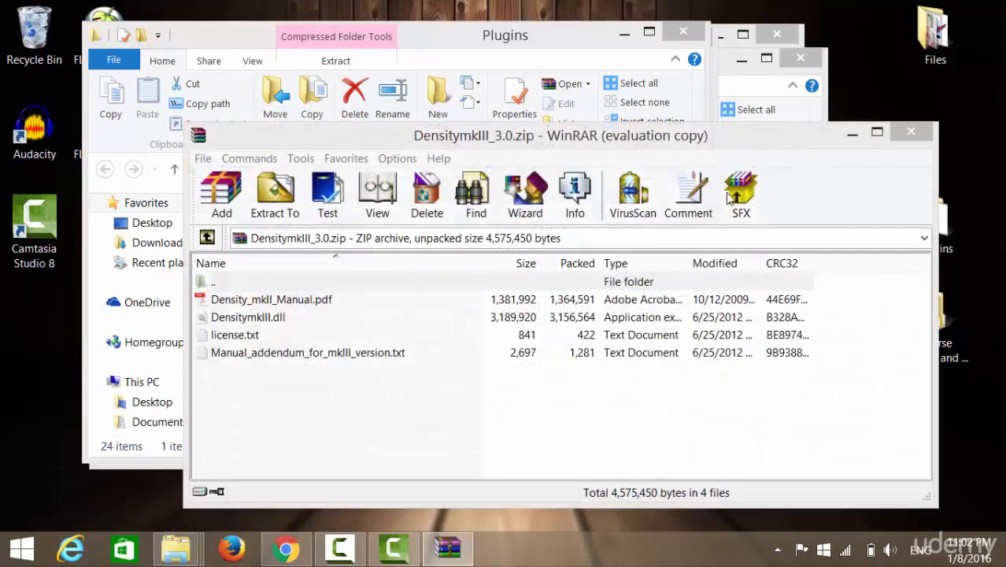
Close the DensitymkIII_3.0.zip archive, dismiss the WinRAR reminder, and move the Plugins window off the Projects window's title bar.
{"action": "left_click", "coordinate": [910, 139]}
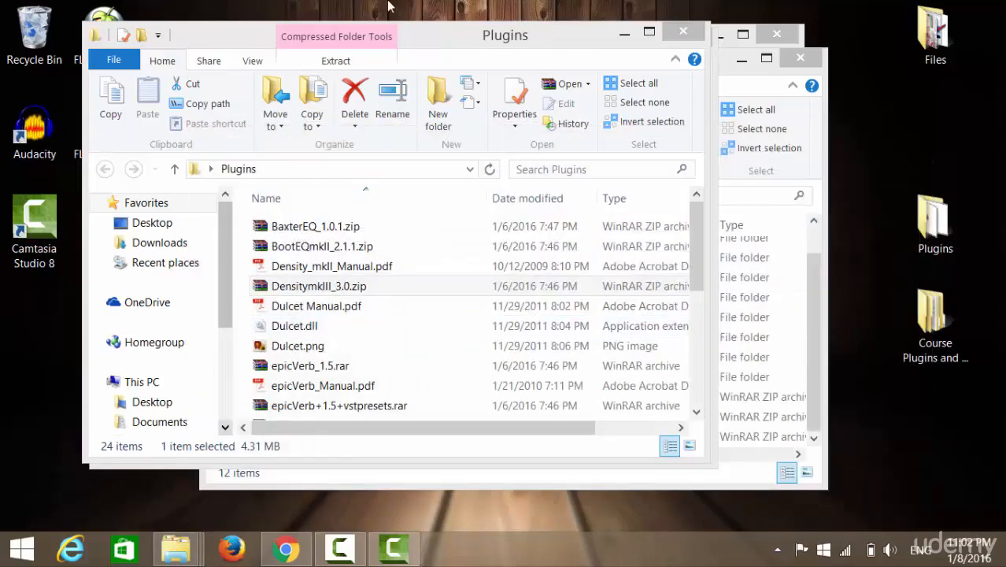
{"action": "left_click", "coordinate": [466, 40]}
{"action": "left_click_drag", "start_coordinate": [466, 40], "coordinate": [606, 41]}
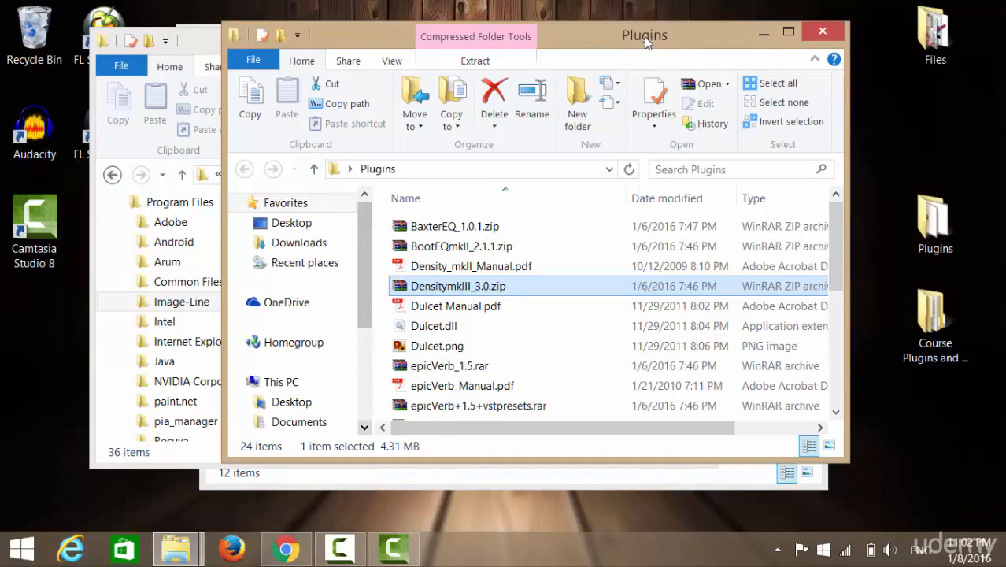
{"action": "mouse_move", "coordinate": [644, 36]}
{"action": "left_mouse_down"}
{"action": "mouse_move", "coordinate": [653, 55]}
{"action": "mouse_move", "coordinate": [652, 44]}
{"action": "left_mouse_up"}
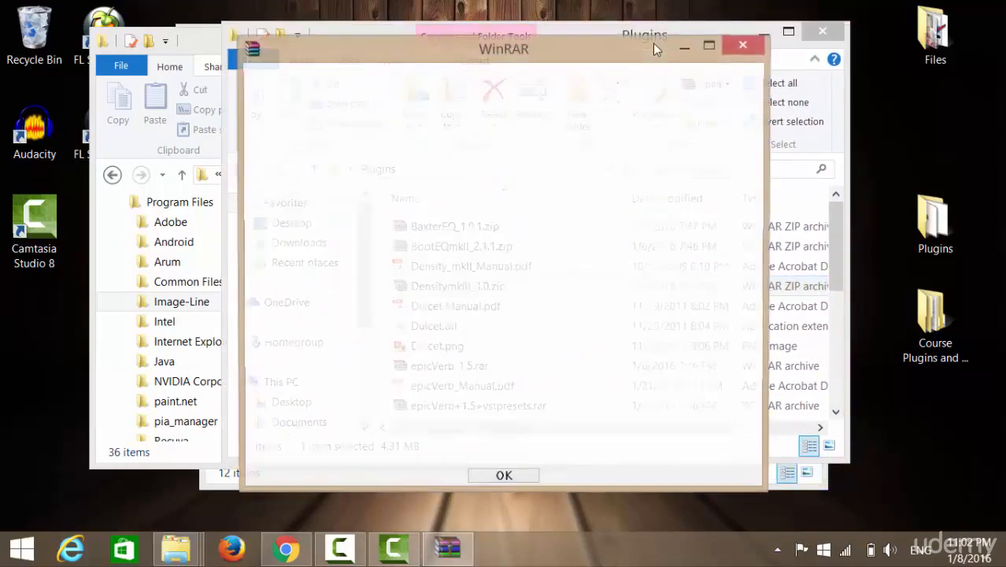
{"action": "left_click", "coordinate": [504, 479]}
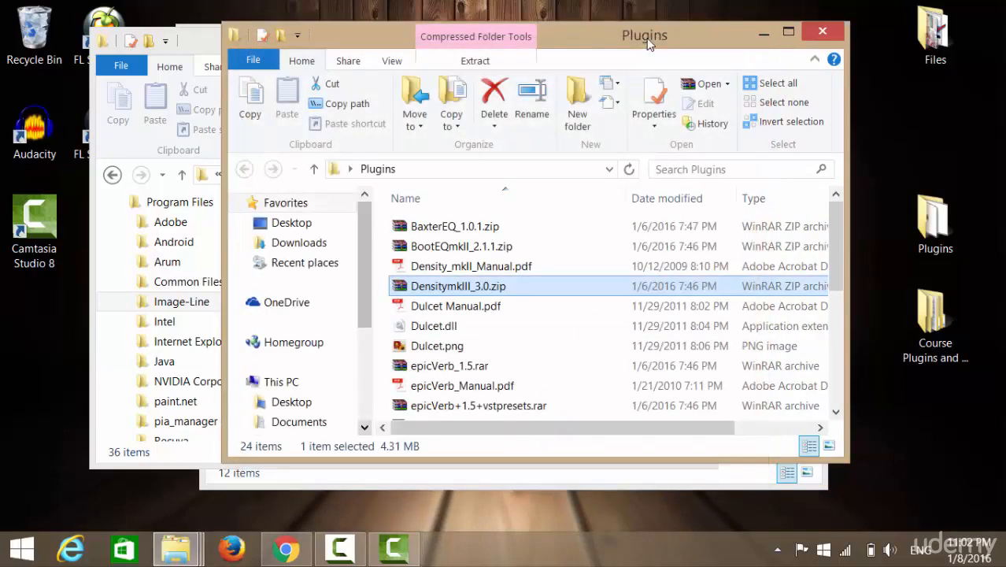
{"action": "left_click_drag", "start_coordinate": [648, 43], "coordinate": [660, 75]}
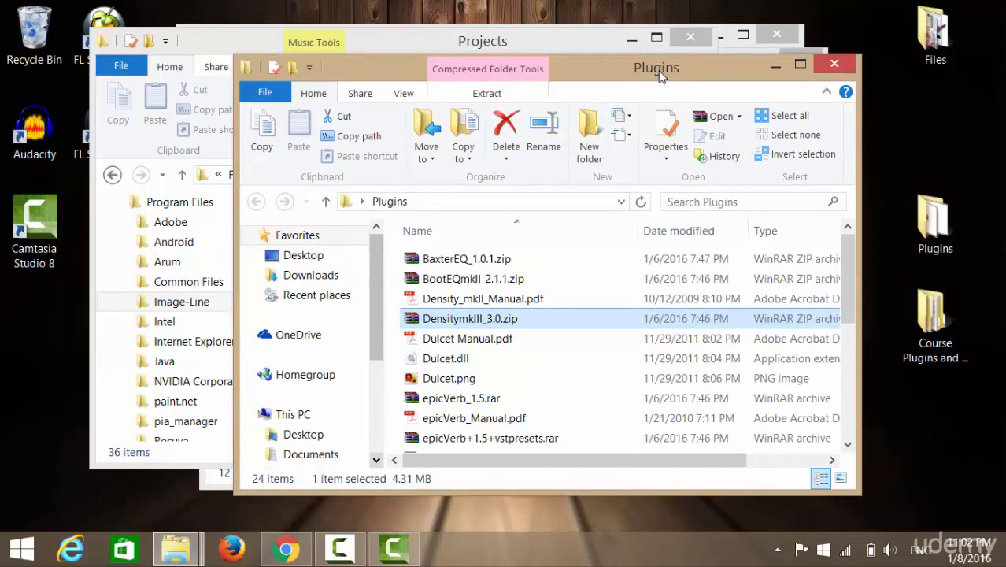
Bring the Projects window forward, move it clear of the desktop shortcuts, and launch FL Studio 12.
{"action": "left_click", "coordinate": [488, 47]}
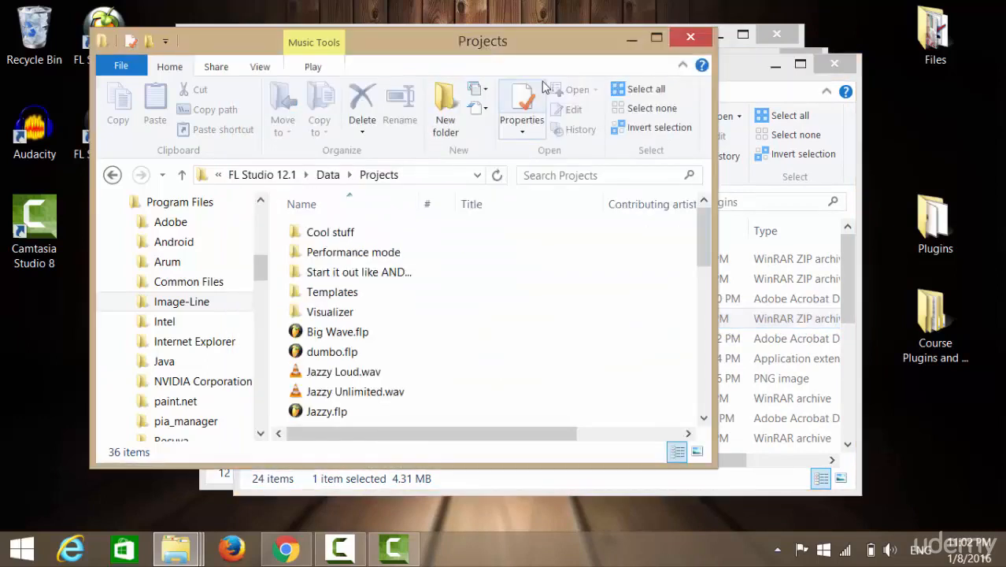
{"action": "left_click", "coordinate": [738, 67]}
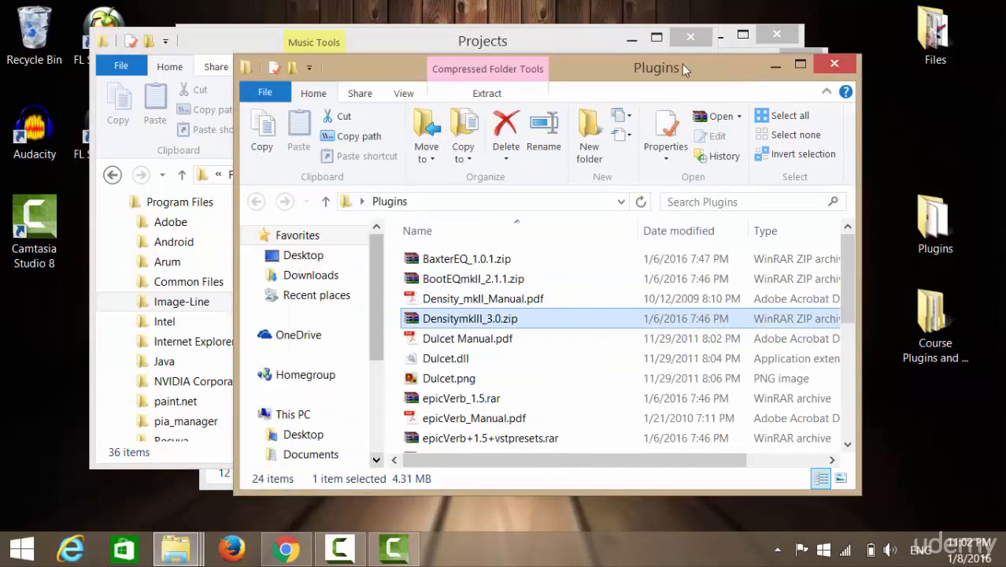
{"action": "left_click_drag", "start_coordinate": [299, 50], "coordinate": [421, 58]}
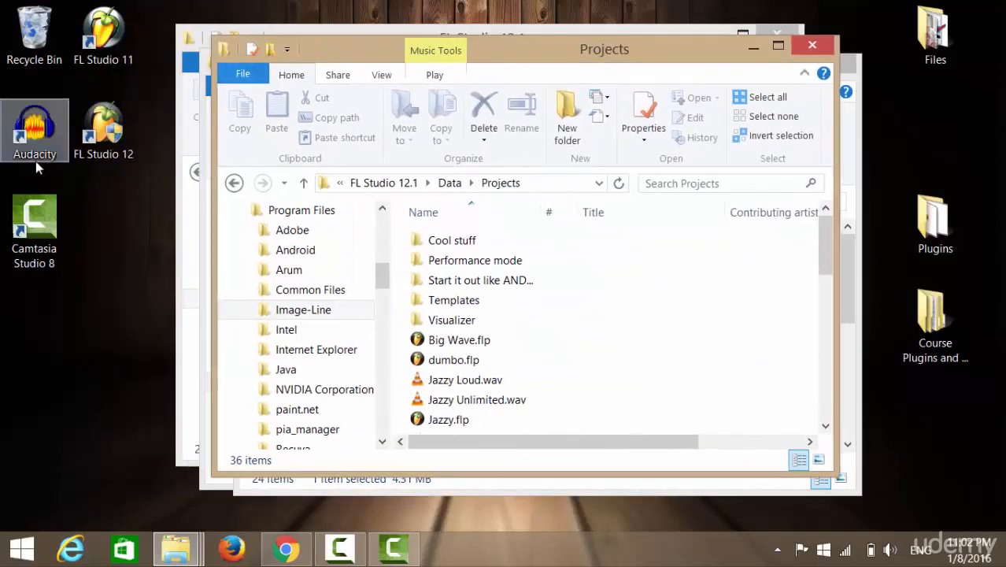
{"action": "left_click", "coordinate": [102, 126]}
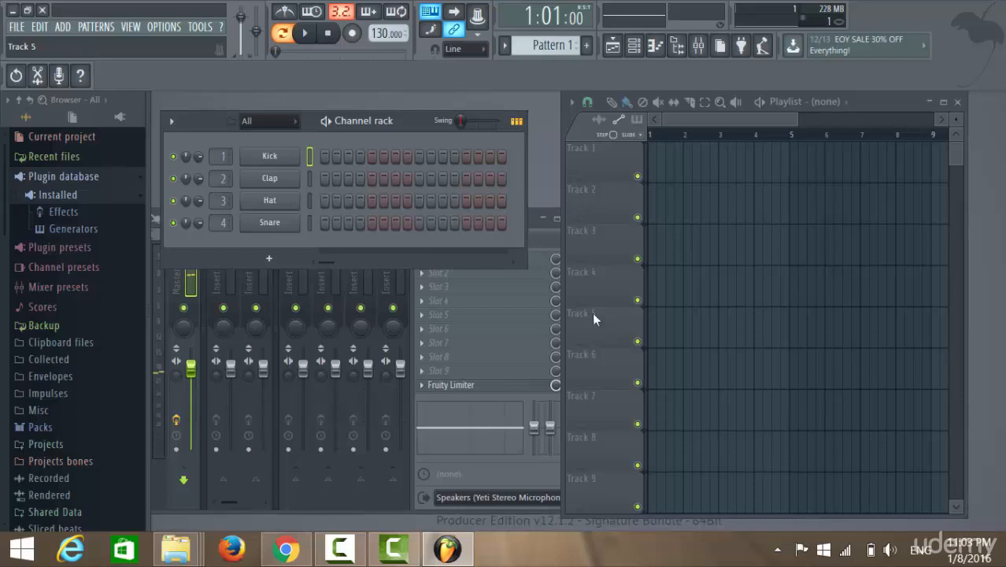
Look through the browser's Plugin database down to the installed VST effects, then collapse it again.
{"action": "left_click", "coordinate": [63, 178]}
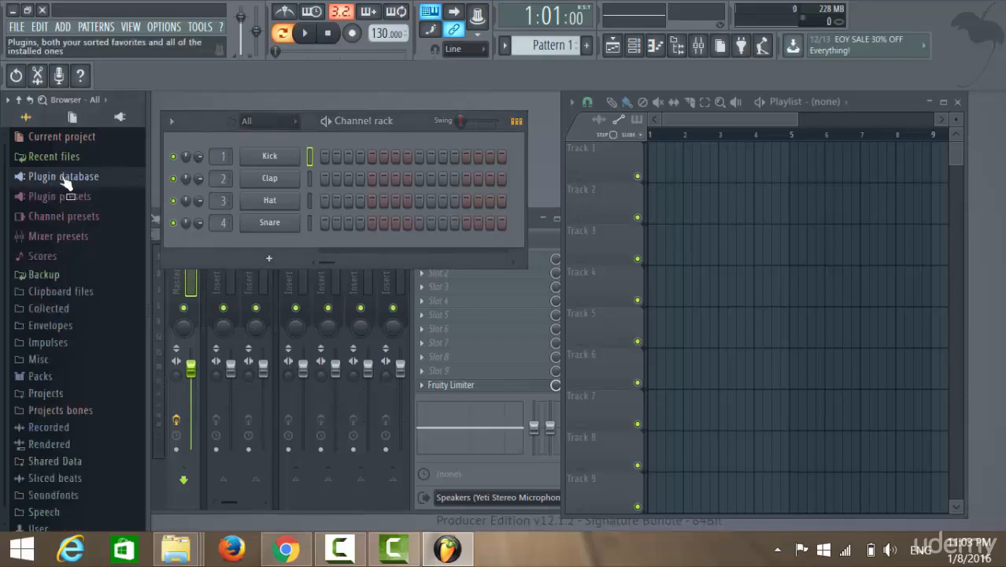
{"action": "left_click", "coordinate": [65, 179]}
{"action": "left_click", "coordinate": [71, 212]}
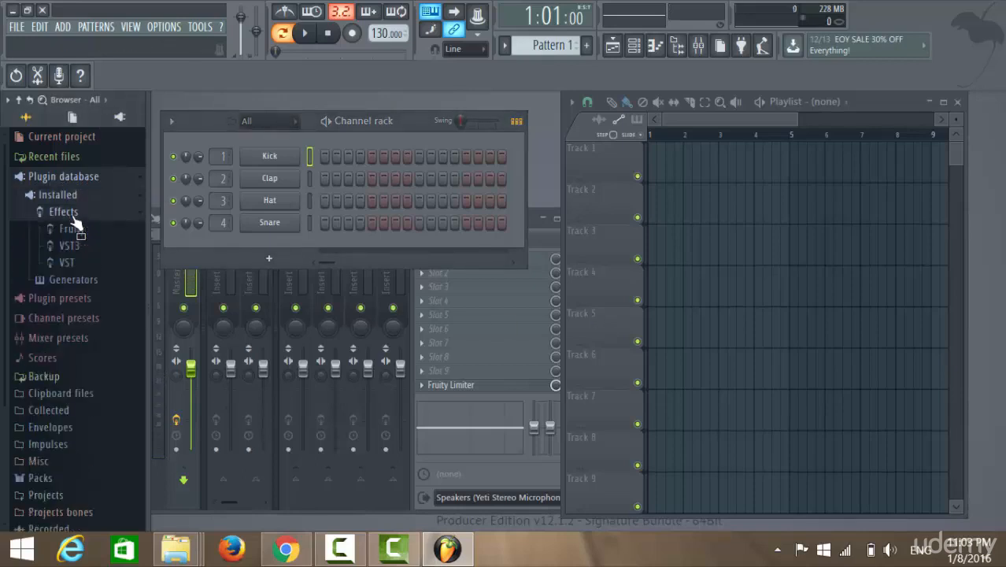
{"action": "left_click", "coordinate": [79, 265]}
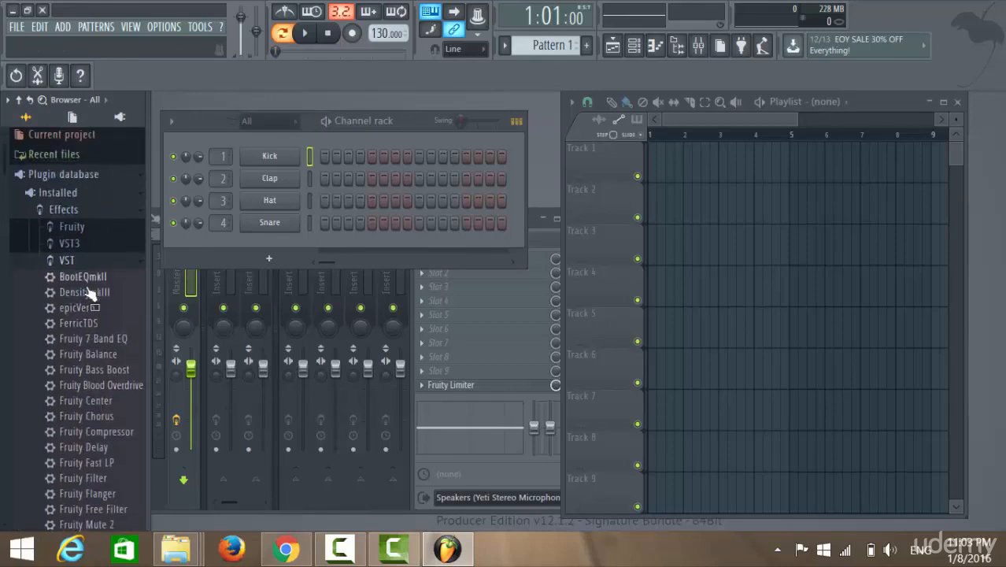
{"action": "left_click", "coordinate": [67, 261]}
{"action": "left_click", "coordinate": [64, 211]}
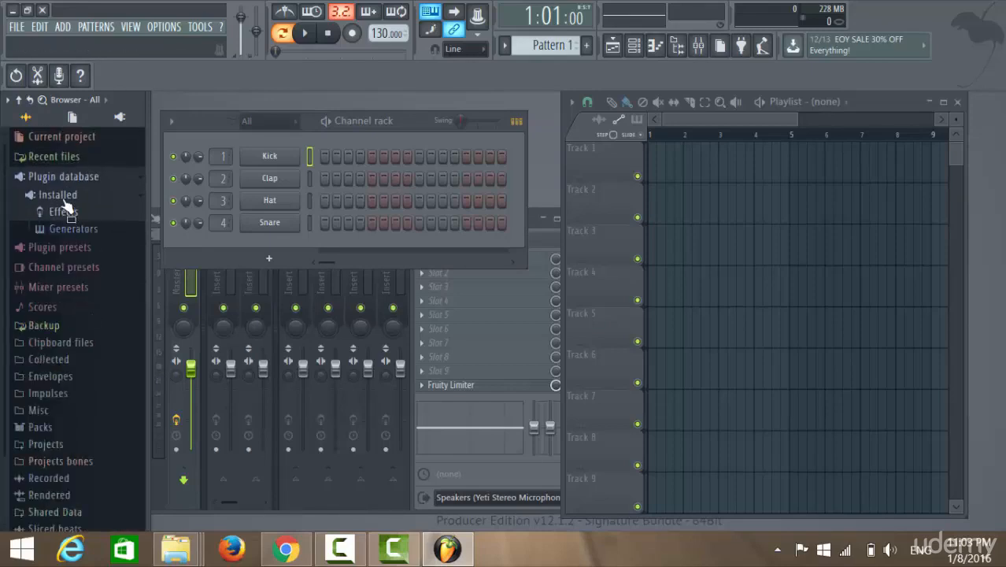
{"action": "left_click", "coordinate": [62, 196]}
{"action": "left_click", "coordinate": [67, 178]}
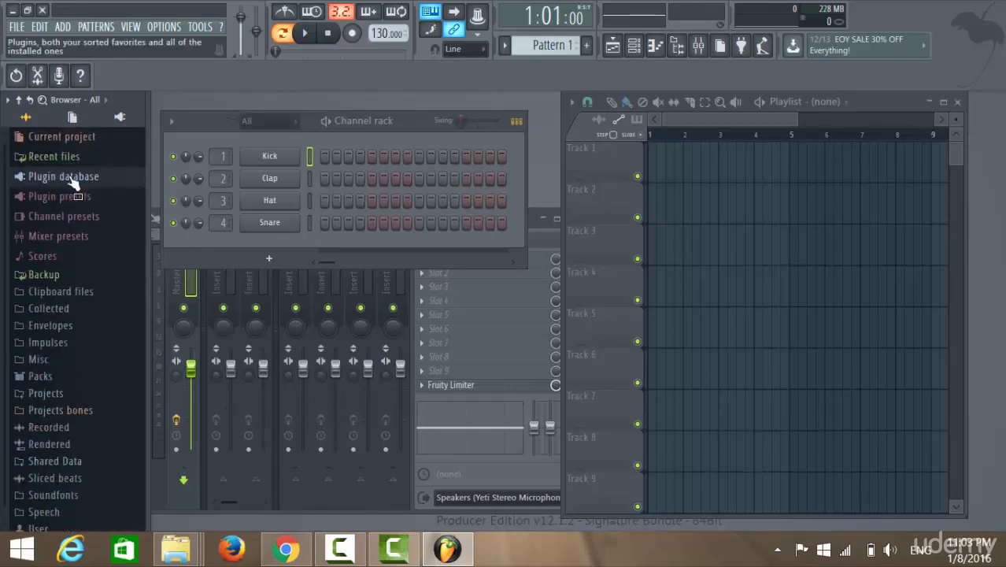
Bring the mixer to the front and move it up to the middle of the workspace.
{"action": "left_click", "coordinate": [675, 46]}
{"action": "left_click", "coordinate": [675, 46]}
{"action": "left_click", "coordinate": [699, 46]}
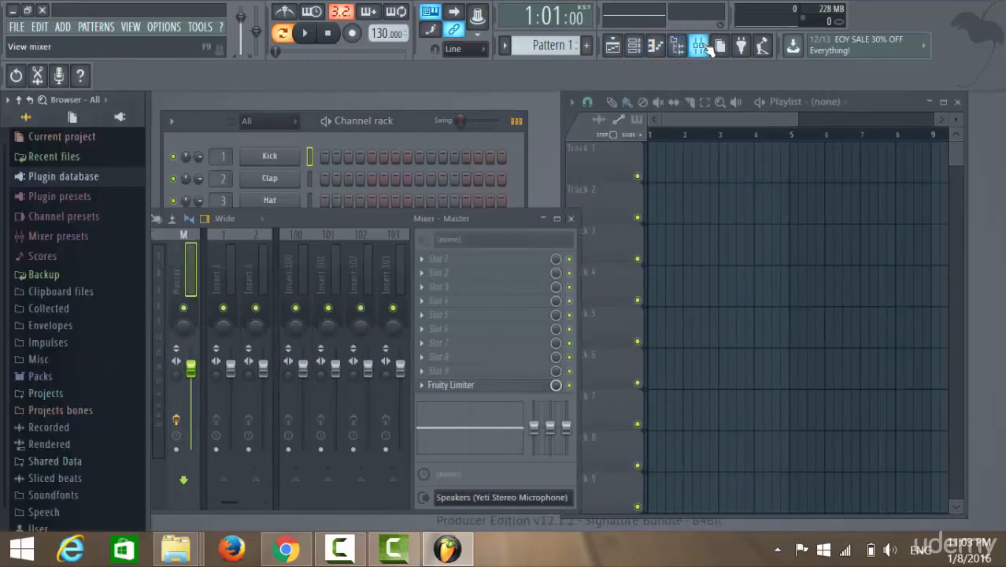
{"action": "left_click_drag", "start_coordinate": [368, 229], "coordinate": [534, 155]}
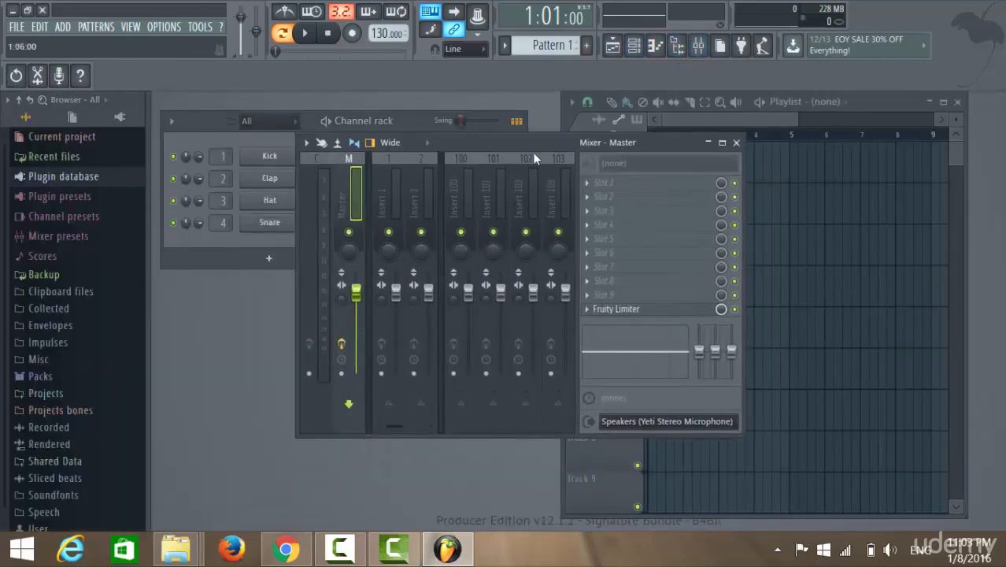
Load the Fruity Fast Dist effect into slot 1 of the Master mixer track.
{"action": "left_click", "coordinate": [587, 182]}
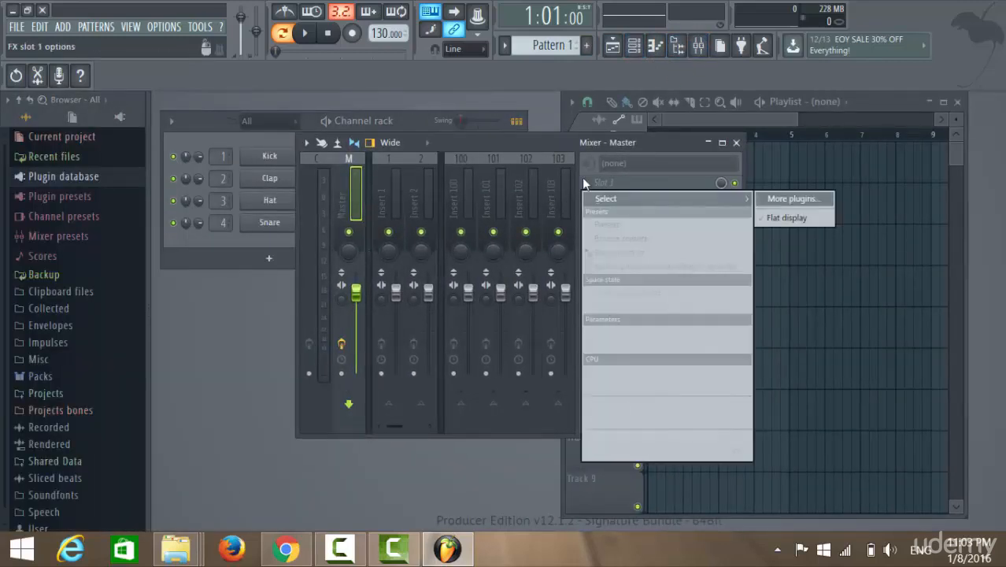
{"action": "left_click", "coordinate": [795, 198]}
{"action": "double_click", "coordinate": [394, 206]}
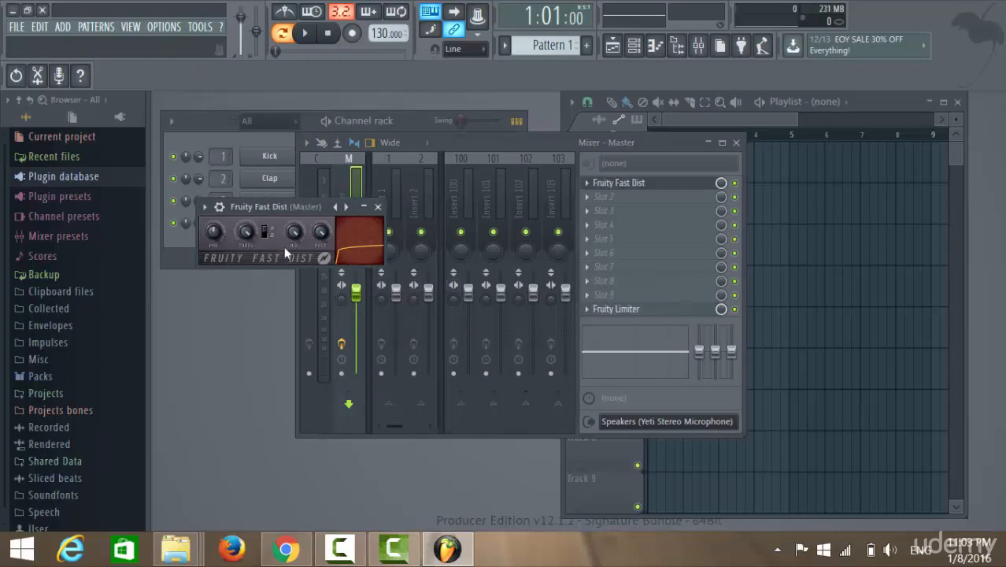
Move the Channel rack aside, close the Fruity Fast Dist editor, and place the Channel rack beside the mixer's effect slots.
{"action": "left_click", "coordinate": [210, 121]}
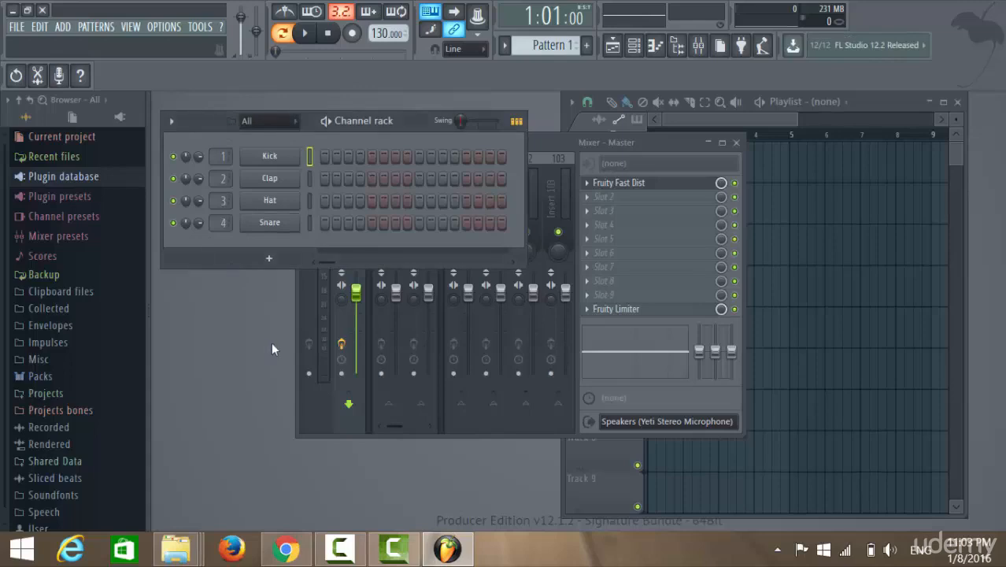
{"action": "left_click_drag", "start_coordinate": [189, 128], "coordinate": [357, 118]}
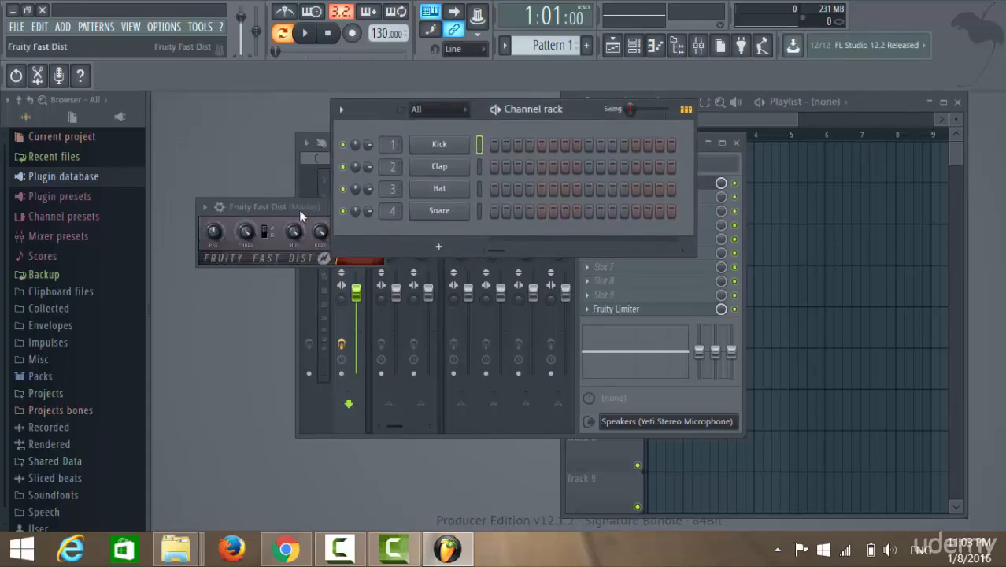
{"action": "left_click", "coordinate": [299, 209]}
{"action": "left_click", "coordinate": [378, 209]}
{"action": "left_click_drag", "start_coordinate": [528, 109], "coordinate": [381, 124]}
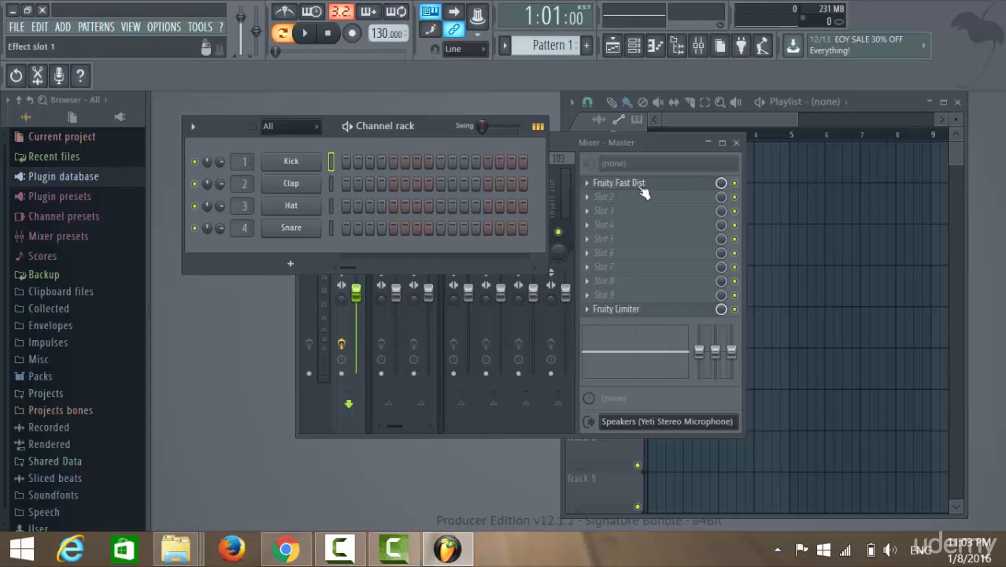
Open the replacement plugin list for the Fruity Fast Dist slot, look through its VST effects, and close it without choosing one.
{"action": "left_click", "coordinate": [587, 183]}
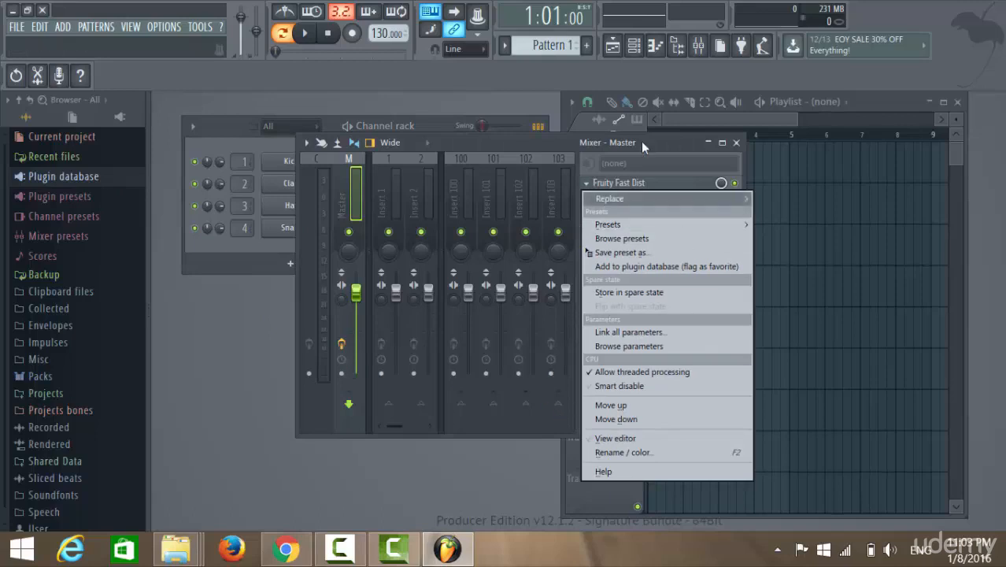
{"action": "mouse_move", "coordinate": [646, 199]}
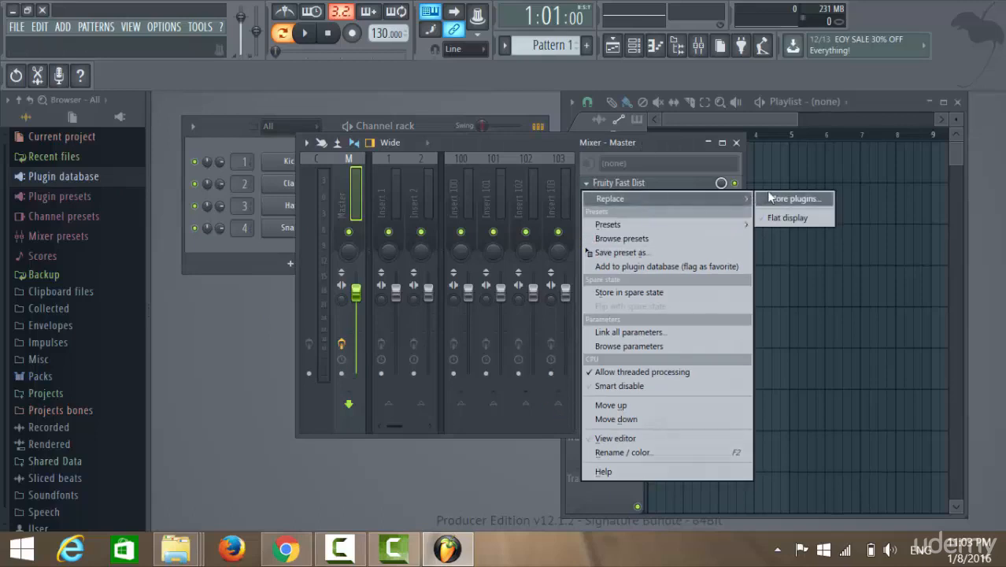
{"action": "left_click", "coordinate": [805, 199]}
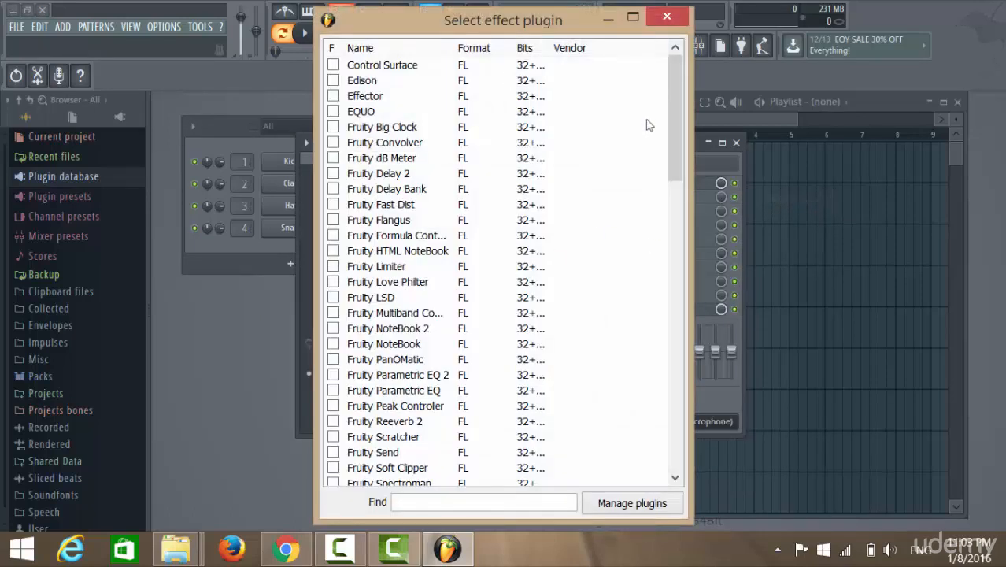
{"action": "left_click_drag", "start_coordinate": [669, 90], "coordinate": [689, 410]}
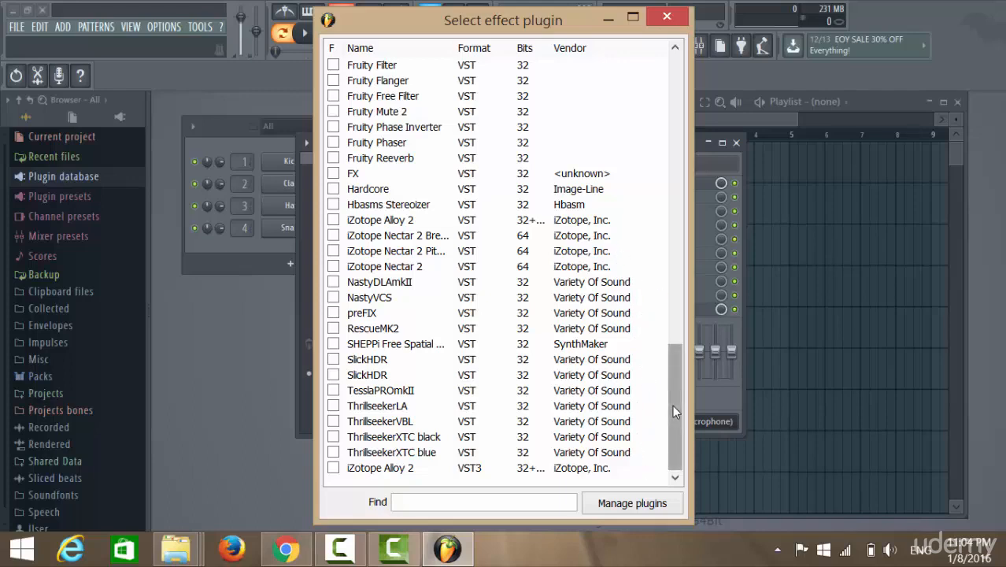
{"action": "left_click_drag", "start_coordinate": [672, 405], "coordinate": [664, 272]}
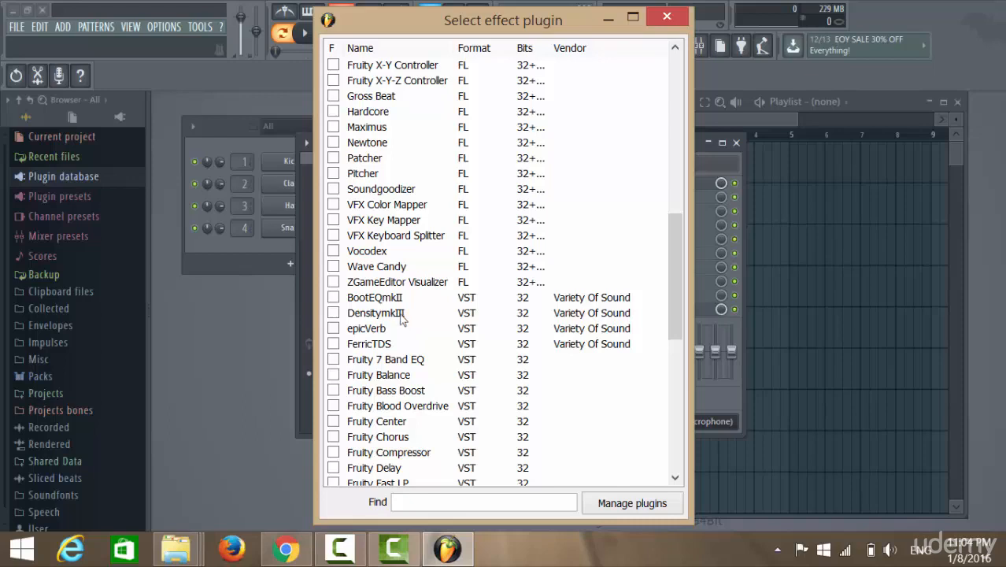
{"action": "left_click", "coordinate": [678, 21]}
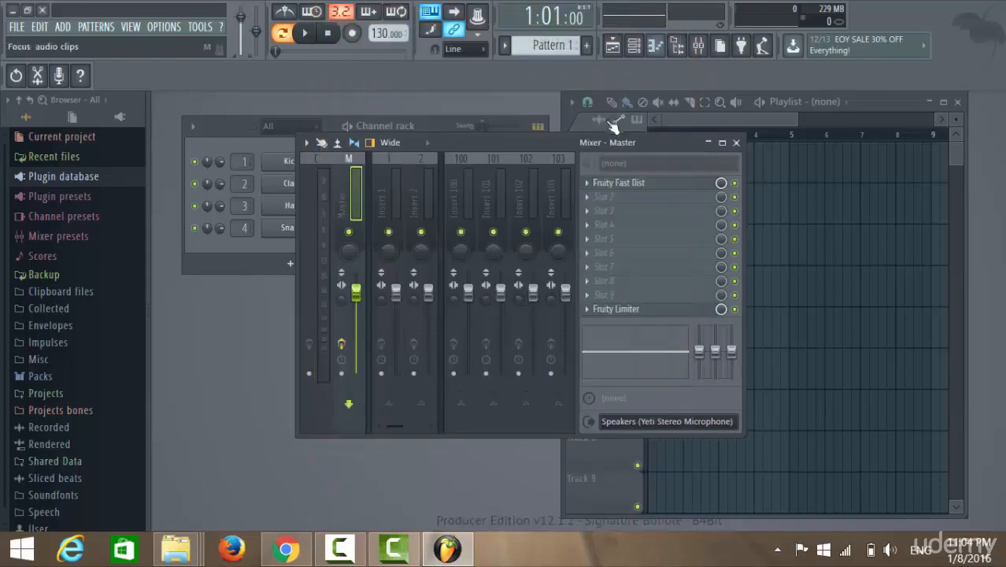
Open the FL Studio Plugin Manager from the file settings and maximize its window.
{"action": "left_click", "coordinate": [169, 29]}
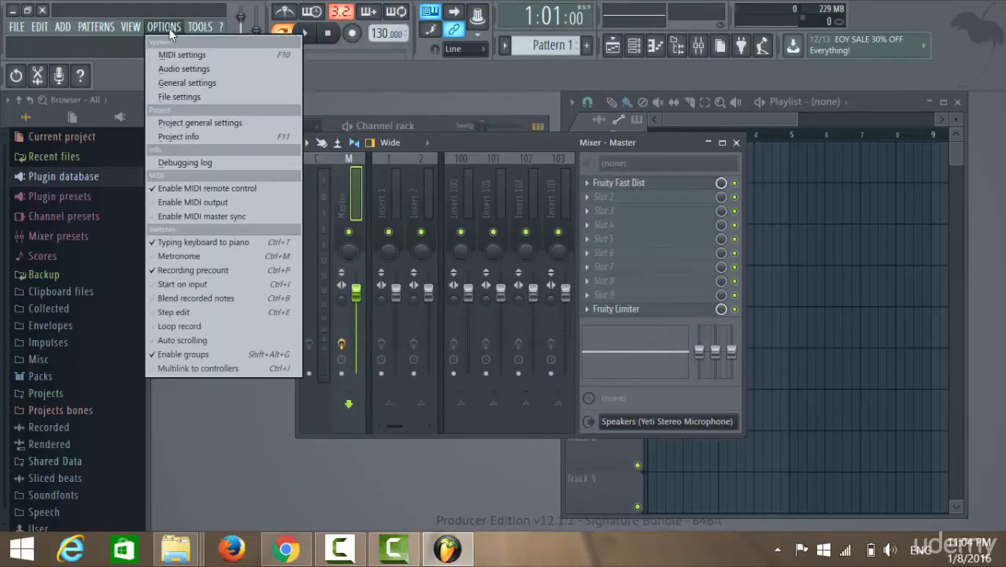
{"action": "left_click", "coordinate": [193, 97]}
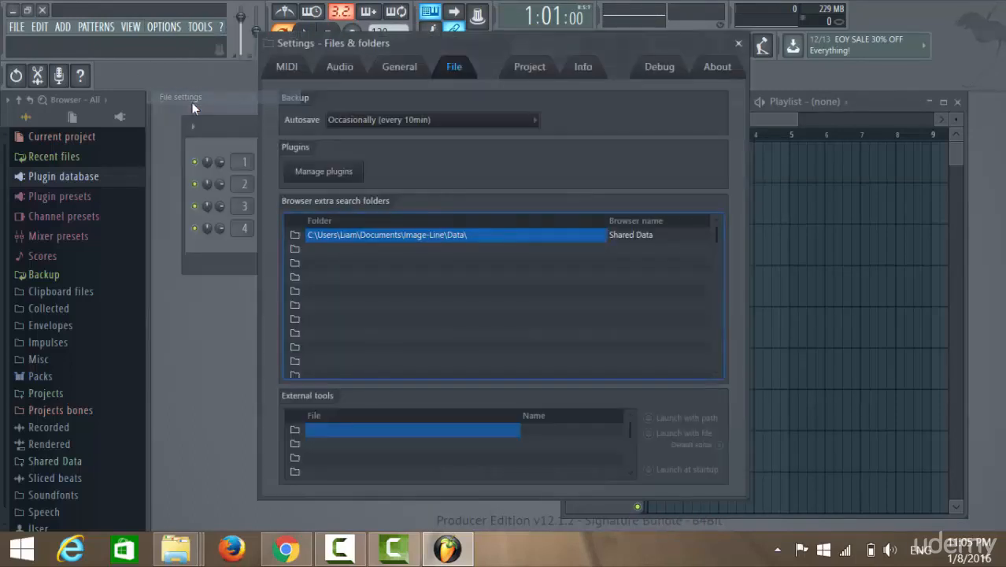
{"action": "left_click", "coordinate": [329, 178]}
{"action": "left_click_drag", "start_coordinate": [593, 81], "coordinate": [506, 40]}
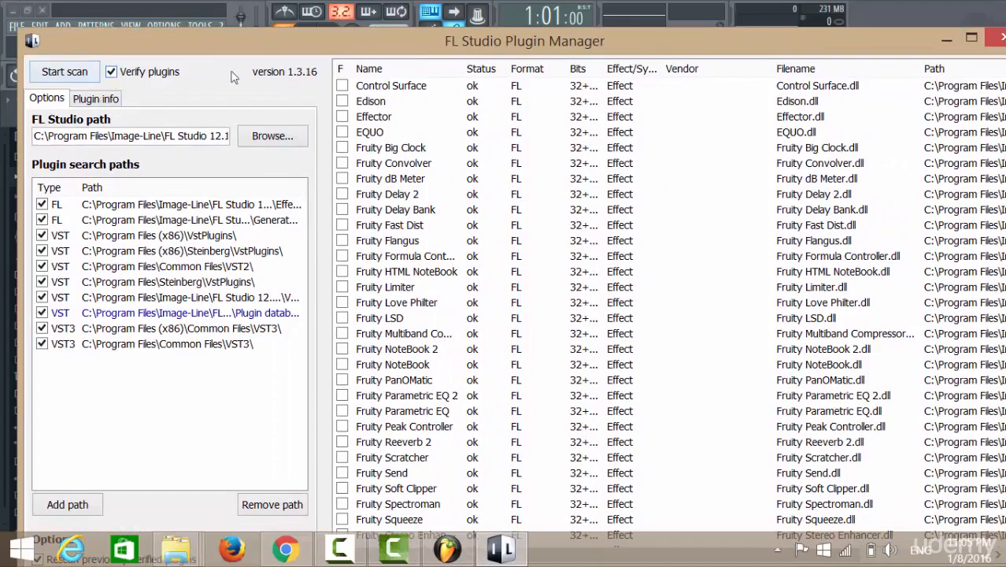
{"action": "double_click", "coordinate": [224, 33]}
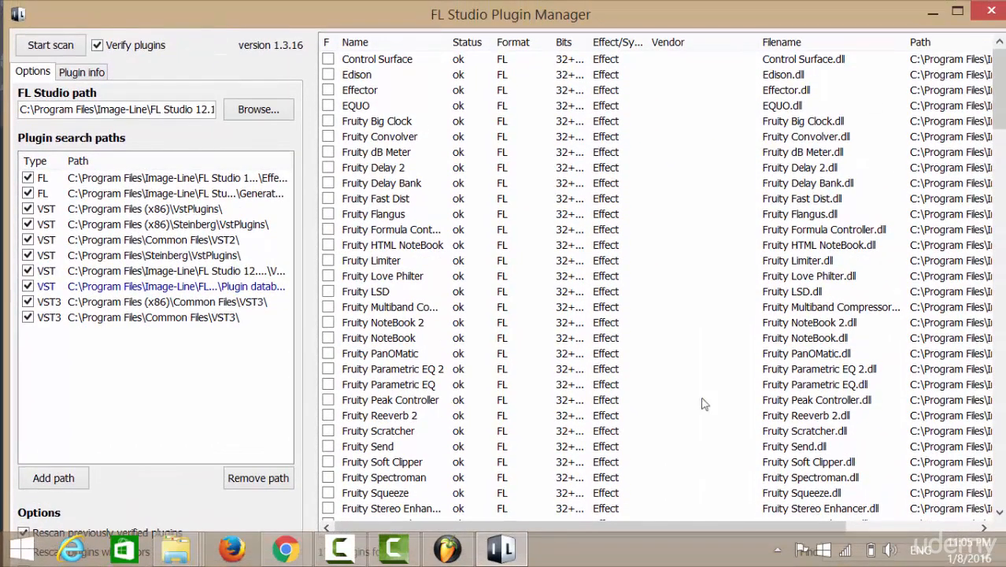
{"action": "left_click_drag", "start_coordinate": [997, 110], "coordinate": [937, 55]}
{"action": "mouse_move", "coordinate": [996, 92]}
{"action": "left_mouse_down"}
{"action": "mouse_move", "coordinate": [997, 464]}
{"action": "mouse_move", "coordinate": [993, 110]}
{"action": "left_mouse_up"}
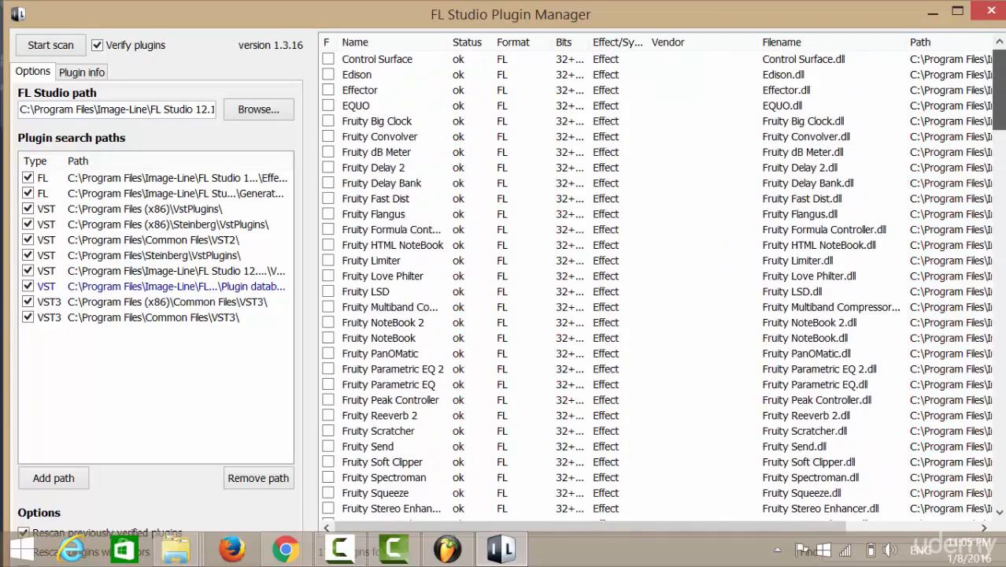
{"action": "double_click", "coordinate": [354, 16]}
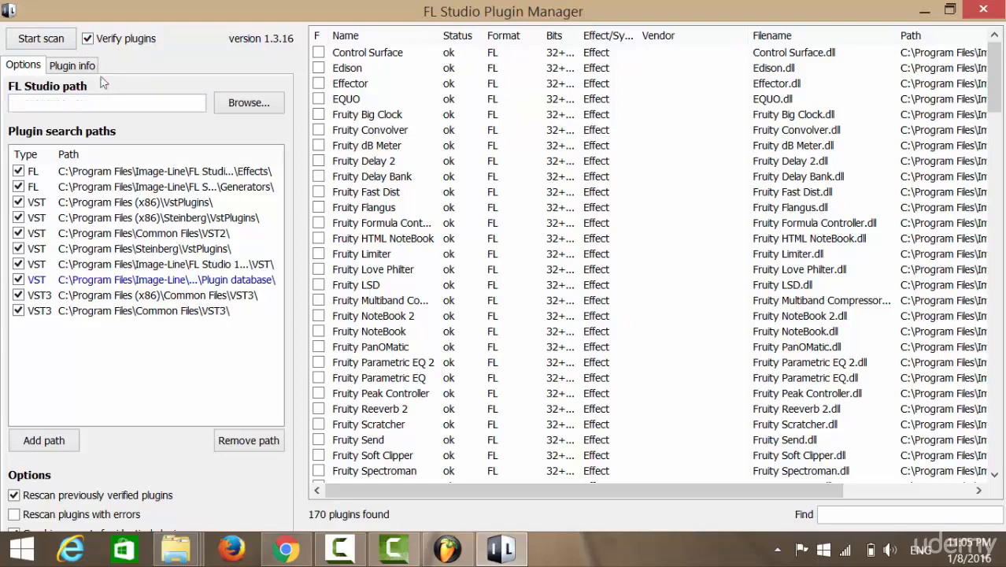
Scan the plugin search paths with plugin verification on, then close the Plugin Manager and the settings window.
{"action": "left_click", "coordinate": [41, 39]}
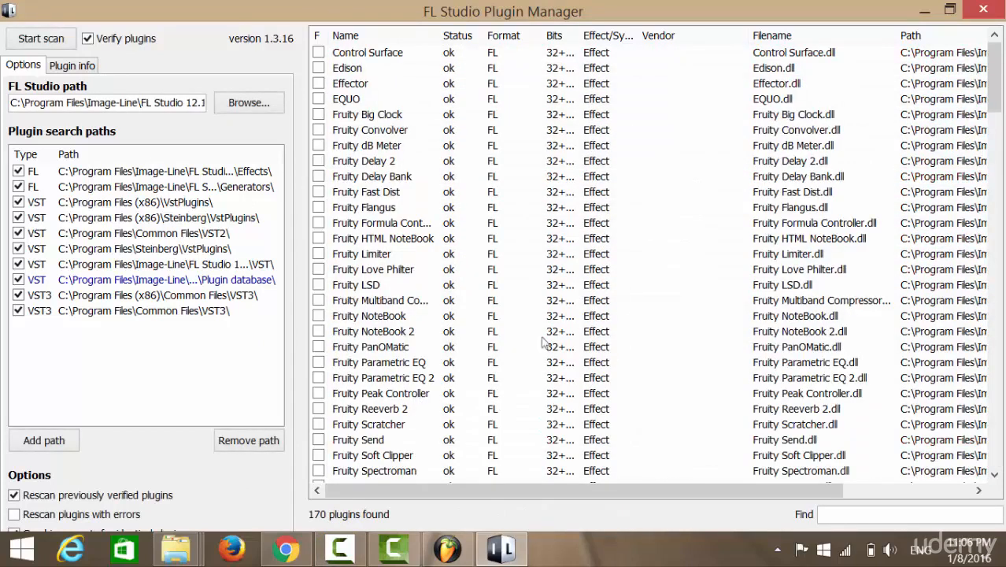
{"action": "left_click", "coordinate": [996, 10]}
{"action": "left_click", "coordinate": [696, 446]}
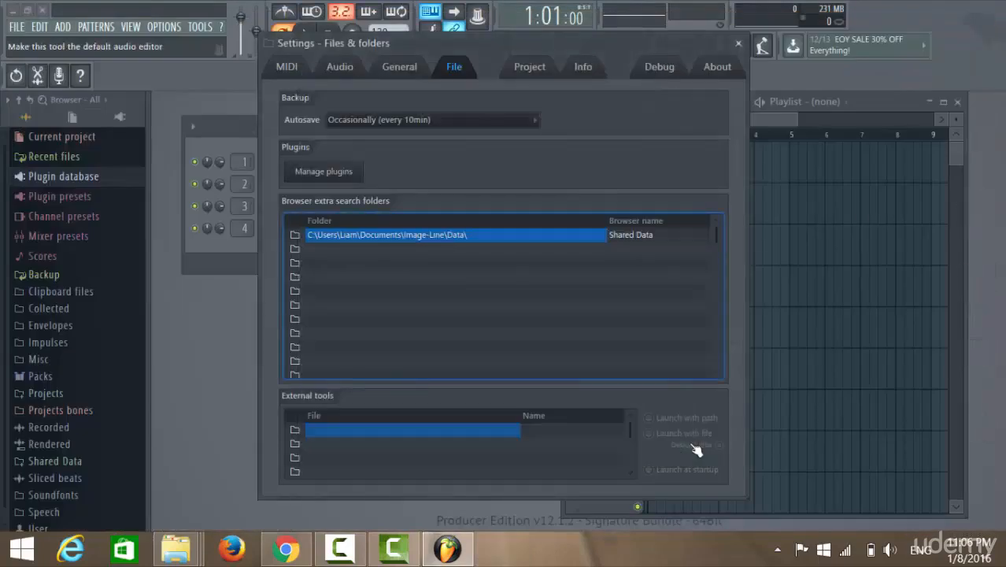
{"action": "left_click", "coordinate": [737, 42]}
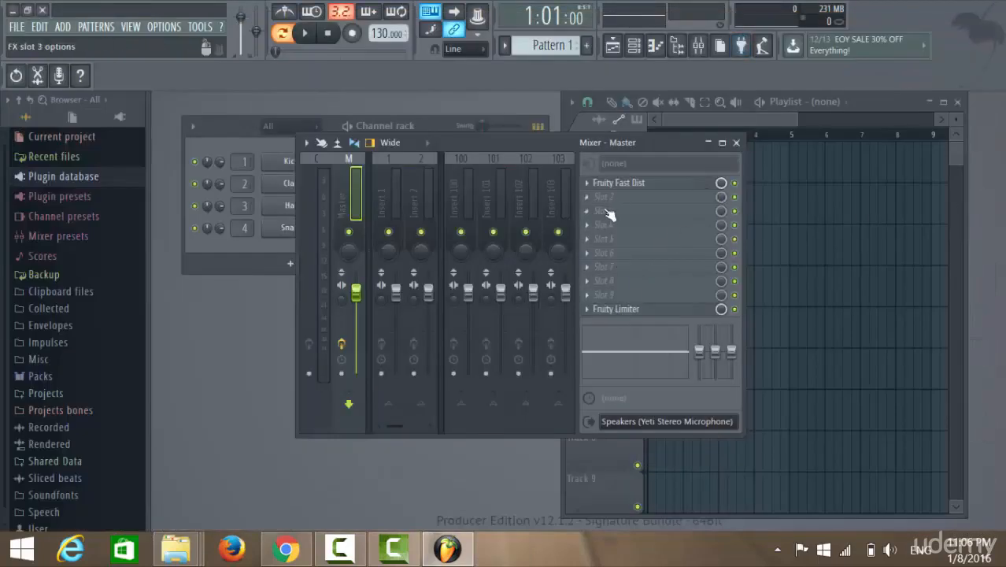
Open the Channel rack's full list of generator plugins, look through it to the end, and close it without adding one.
{"action": "left_click", "coordinate": [254, 241]}
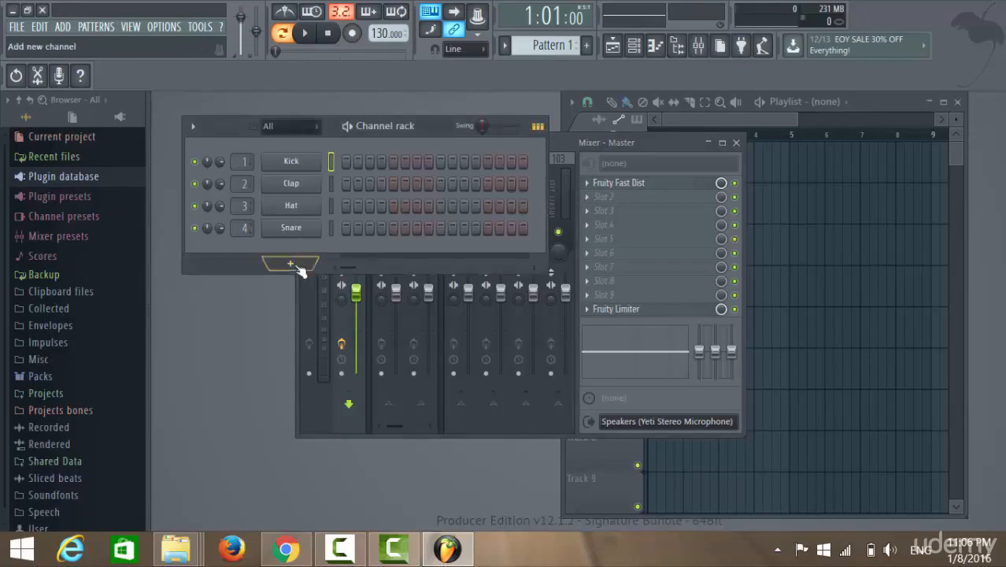
{"action": "left_click", "coordinate": [298, 268]}
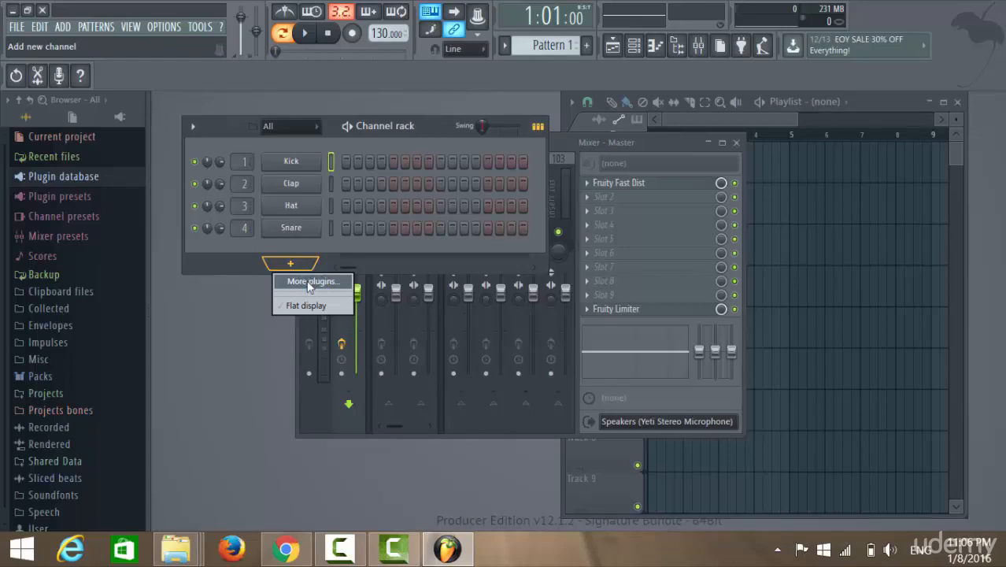
{"action": "left_click", "coordinate": [308, 282]}
{"action": "scroll", "coordinate": [680, 183], "scroll_direction": "down", "scroll_amount": 3}
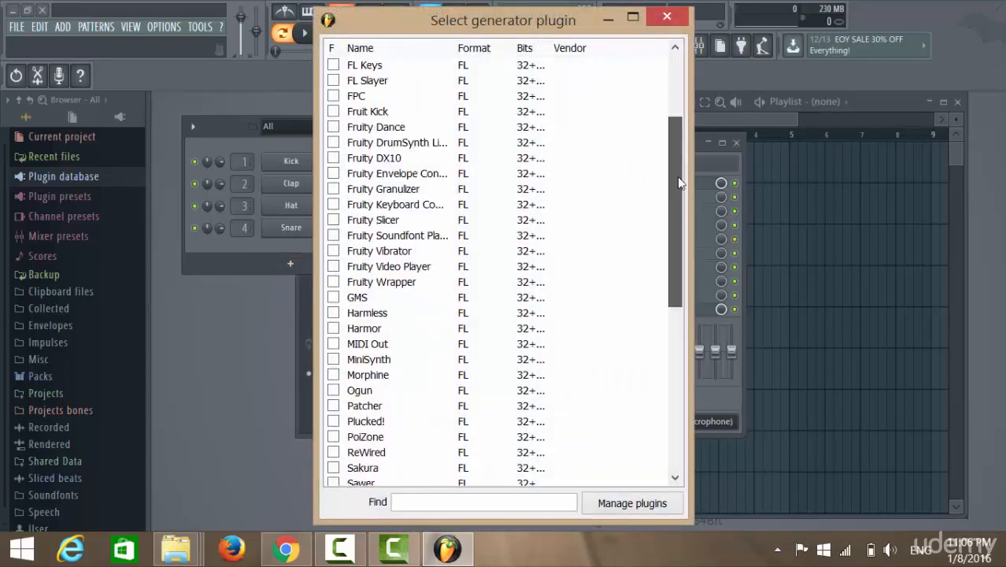
{"action": "left_click_drag", "start_coordinate": [680, 183], "coordinate": [678, 394]}
{"action": "left_click_drag", "start_coordinate": [687, 350], "coordinate": [681, 84]}
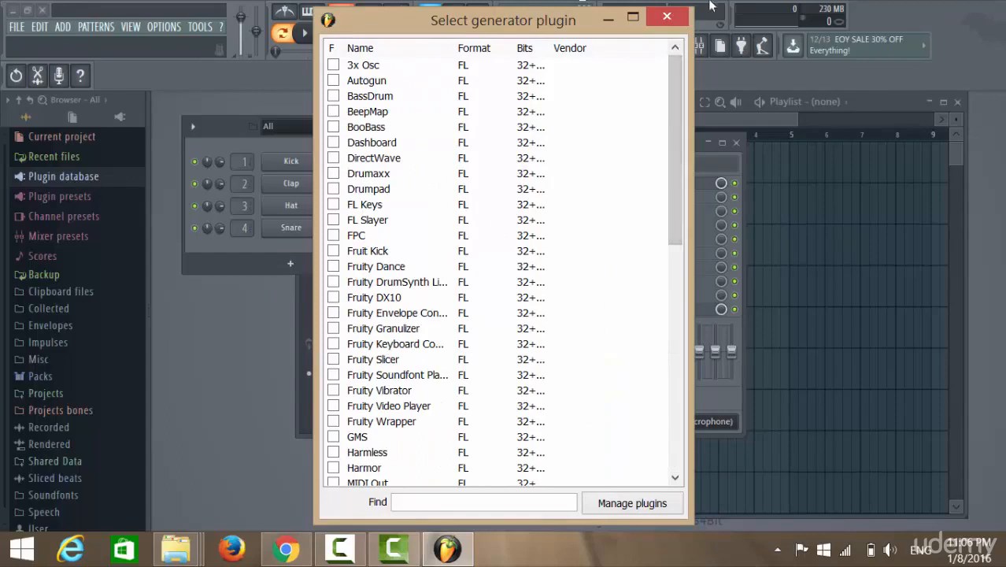
{"action": "left_click", "coordinate": [676, 23]}
Open the effect plugin list for empty mixer Slot 2, look through the VST effects at its end, and close it.
{"action": "left_click", "coordinate": [603, 199]}
{"action": "mouse_move", "coordinate": [637, 212]}
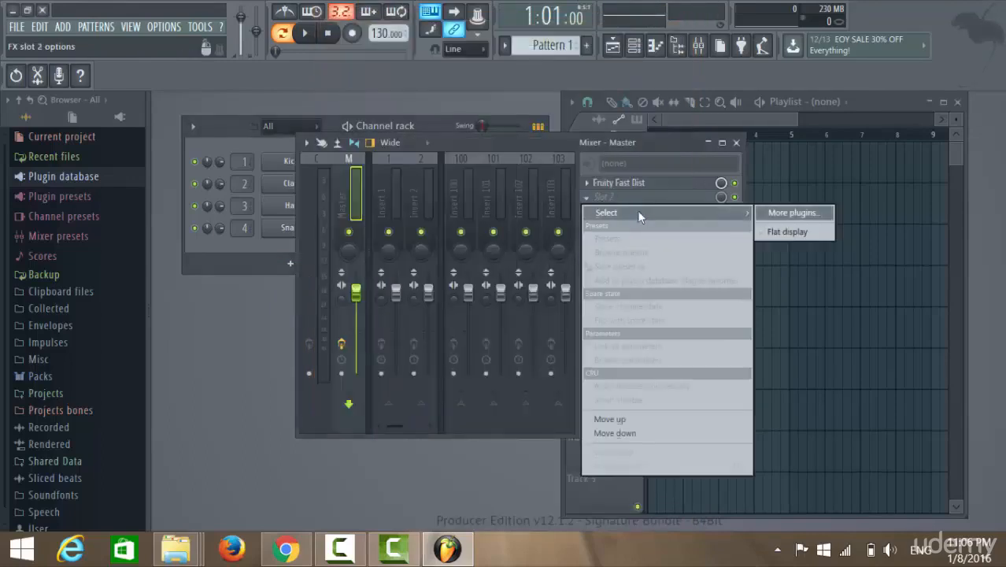
{"action": "left_click", "coordinate": [794, 212]}
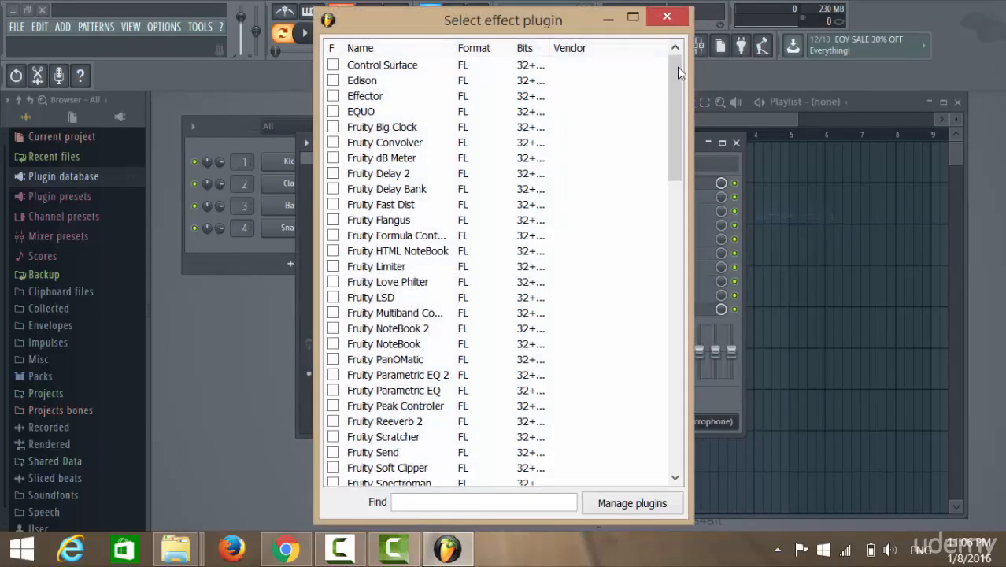
{"action": "left_click_drag", "start_coordinate": [677, 67], "coordinate": [677, 396]}
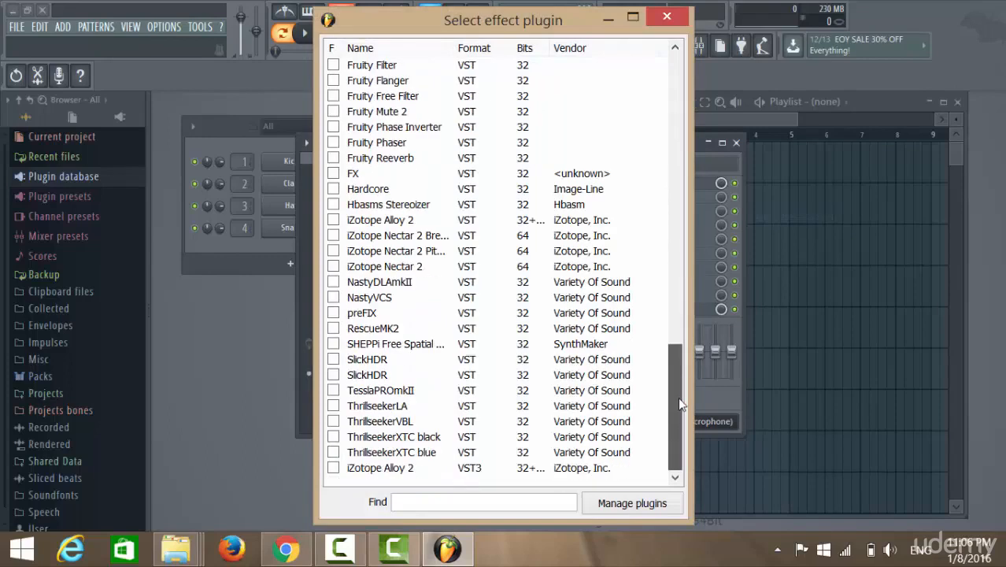
{"action": "left_click", "coordinate": [666, 16]}
Look through the Fruity Fast Dist slot's Replace and Presets options, then dismiss them without choosing anything.
{"action": "left_click", "coordinate": [590, 185]}
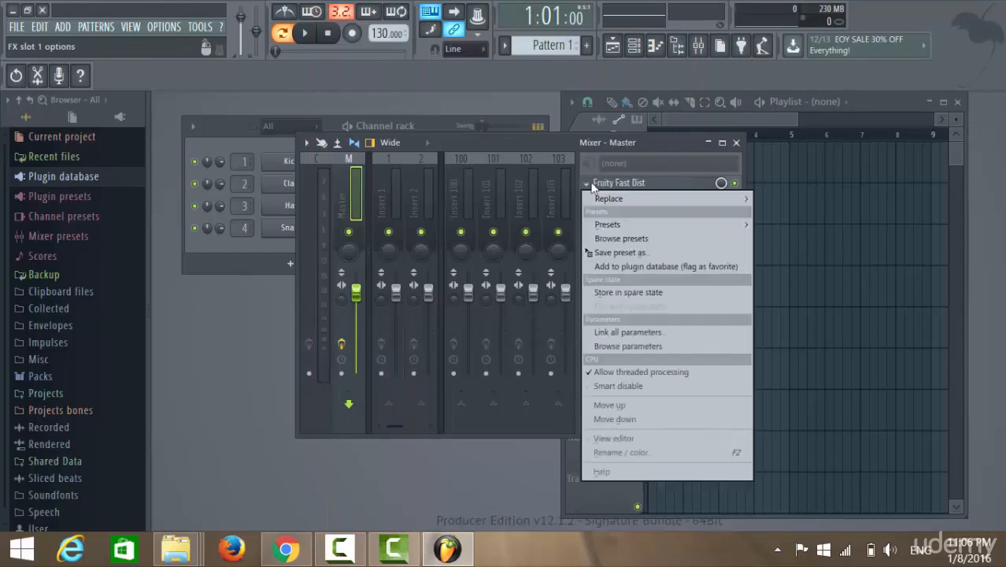
{"action": "mouse_move", "coordinate": [603, 195]}
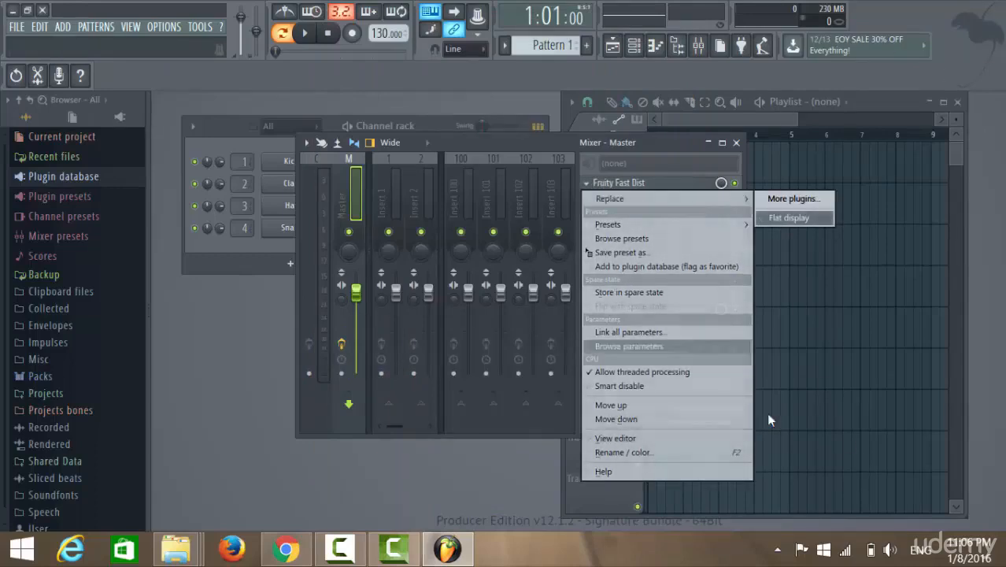
{"action": "mouse_move", "coordinate": [617, 223]}
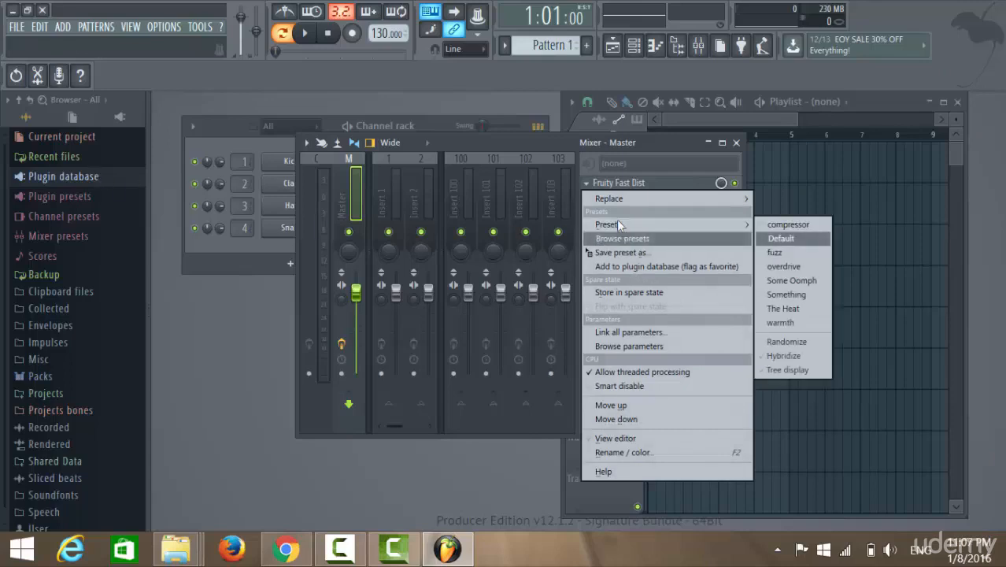
{"action": "mouse_move", "coordinate": [653, 198]}
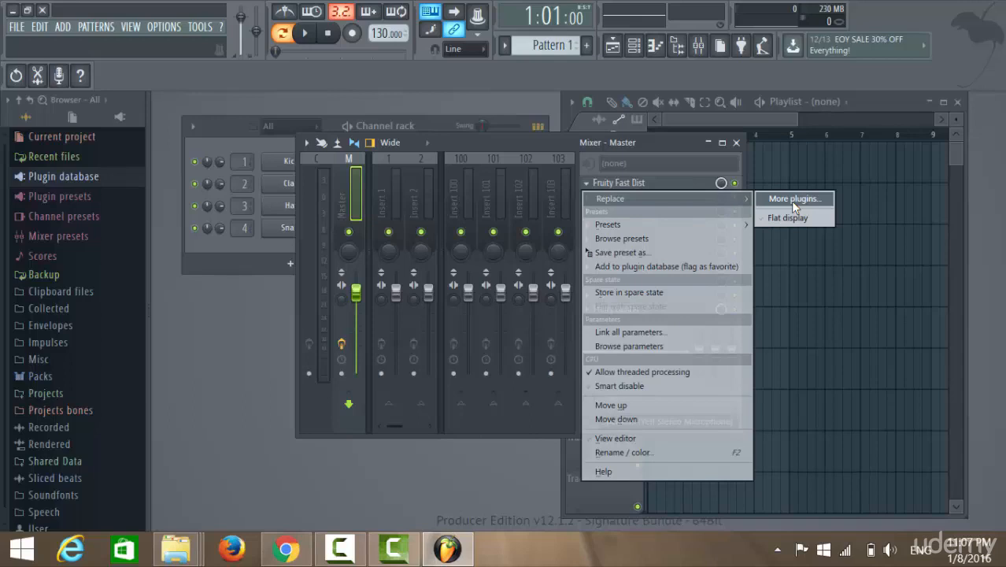
{"action": "left_click", "coordinate": [603, 142]}
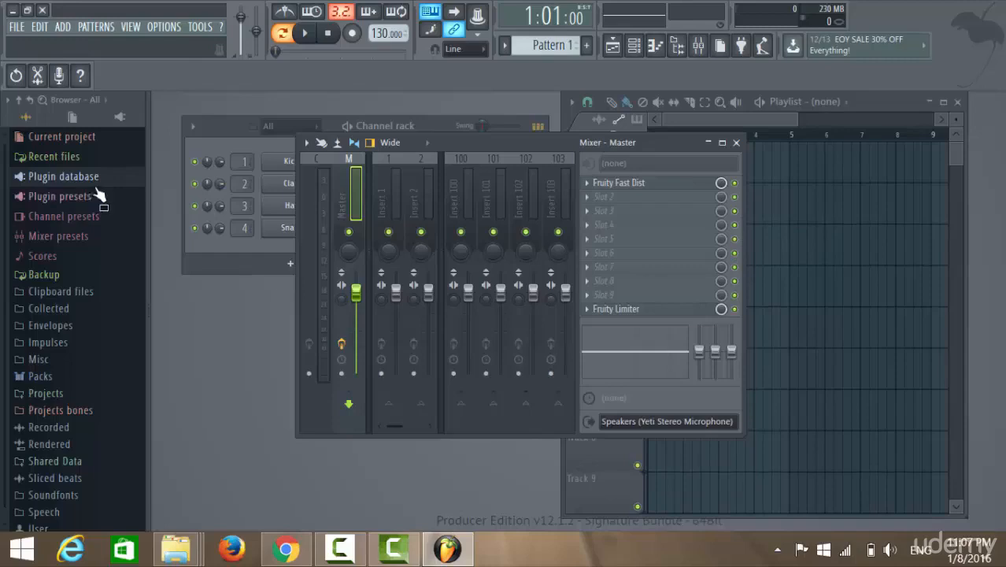
Switch to File Explorer and return from the open Projects folder to the FL Studio 12.1 program folder.
{"action": "mouse_move", "coordinate": [175, 548]}
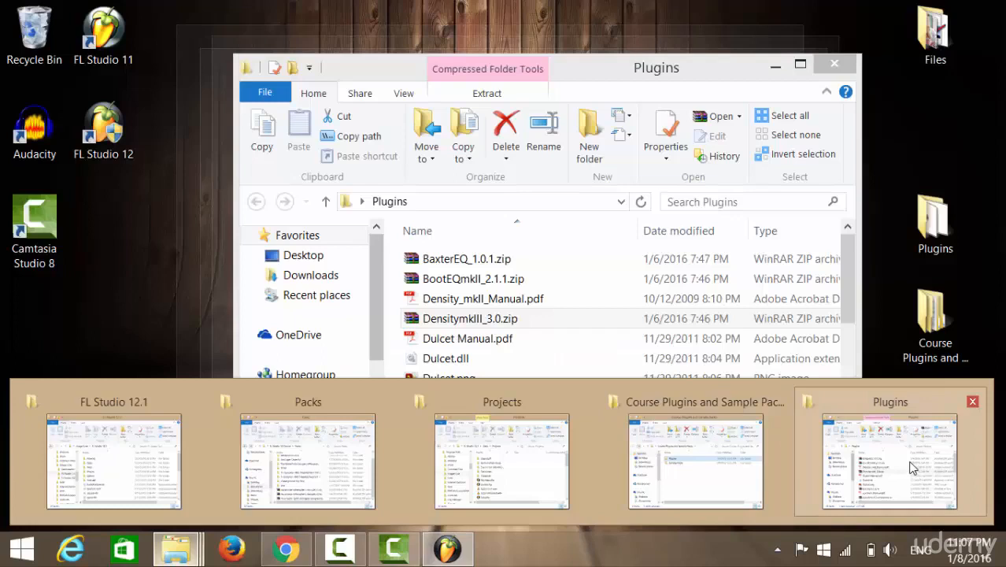
{"action": "left_click", "coordinate": [911, 467]}
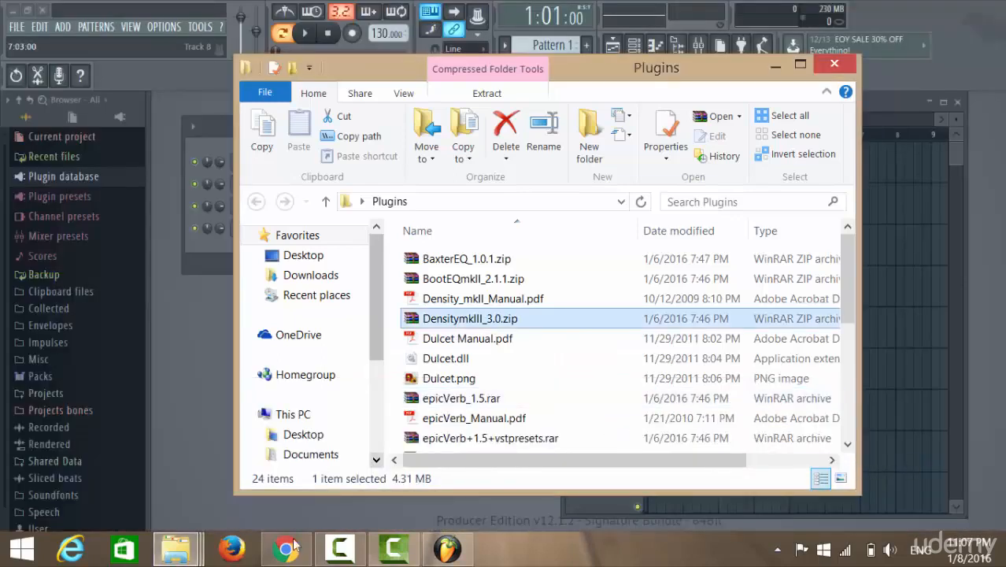
{"action": "mouse_move", "coordinate": [176, 548]}
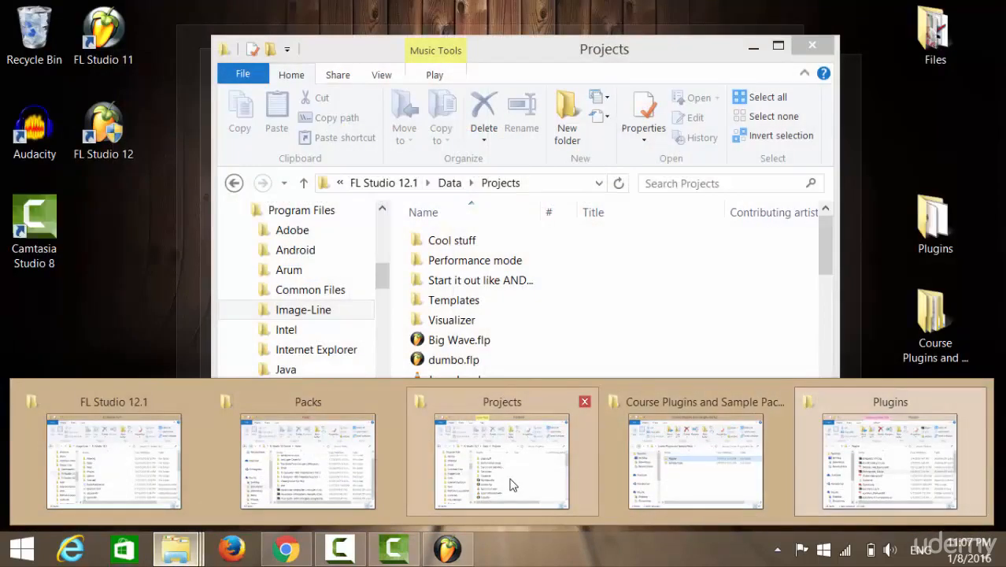
{"action": "left_click", "coordinate": [532, 480]}
{"action": "left_click", "coordinate": [235, 184]}
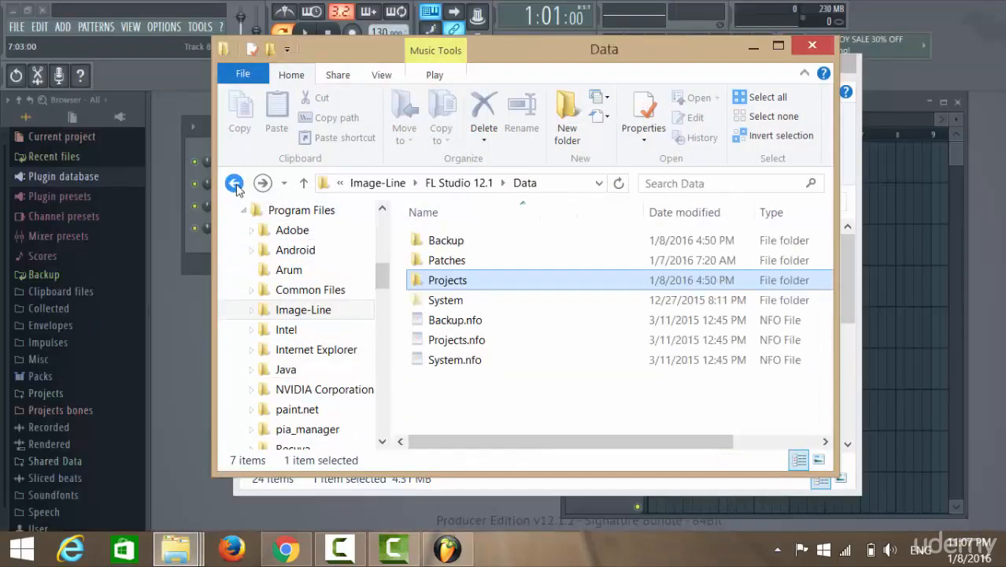
{"action": "left_click", "coordinate": [235, 184]}
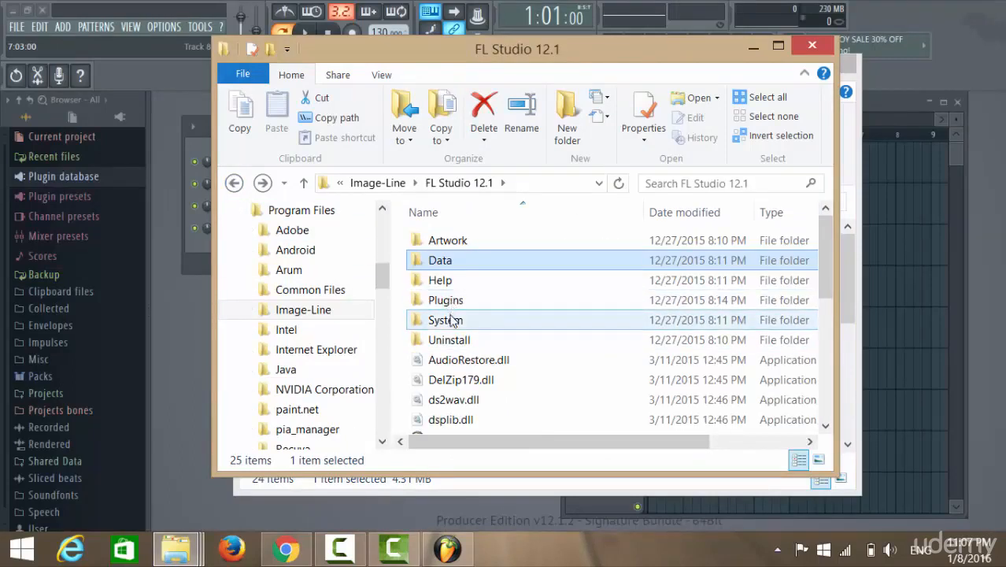
Look inside the System and Plugins subfolders of FL Studio 12.1, returning to the program folder after each.
{"action": "double_click", "coordinate": [449, 320]}
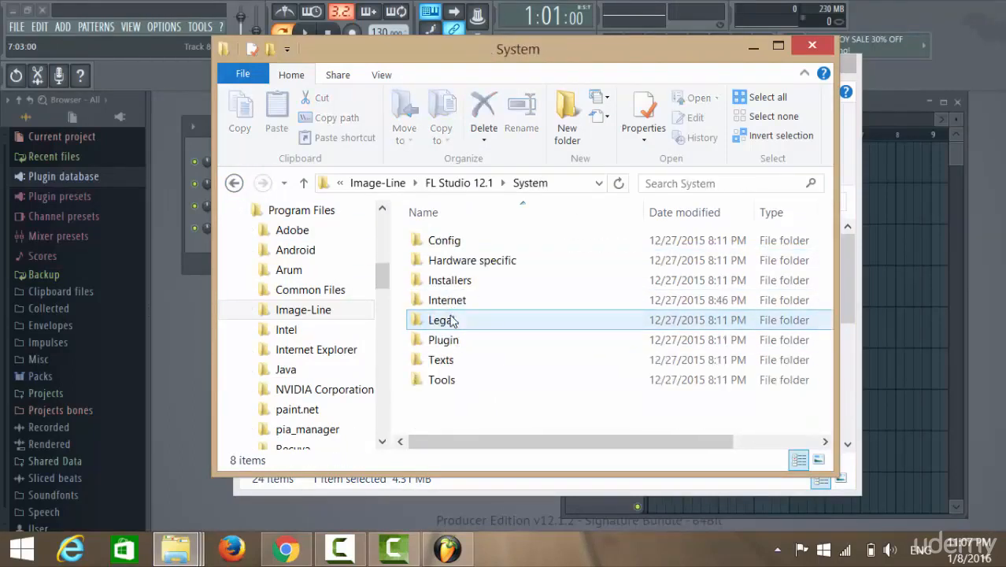
{"action": "left_click", "coordinate": [243, 183]}
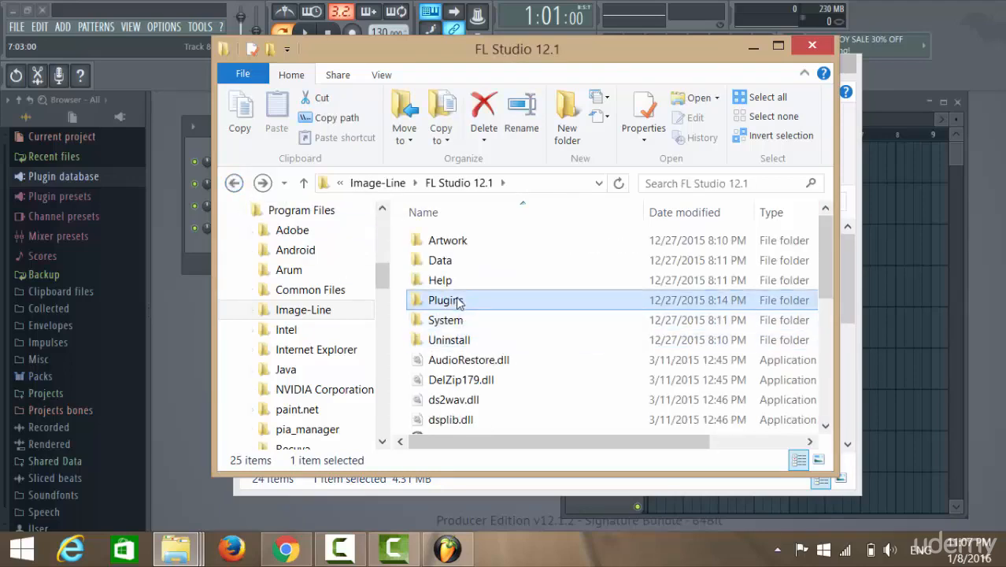
{"action": "double_click", "coordinate": [457, 300]}
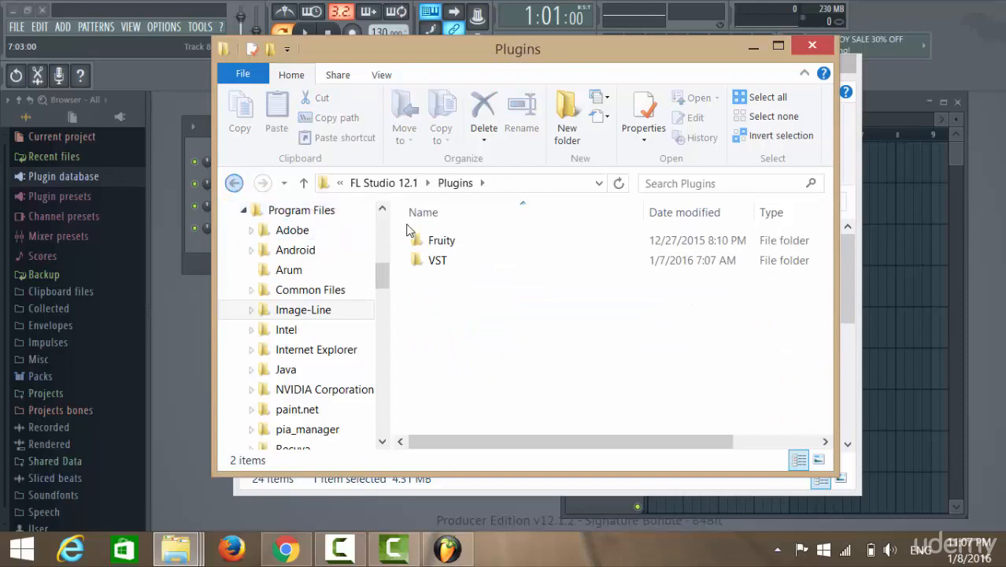
{"action": "left_click", "coordinate": [234, 184]}
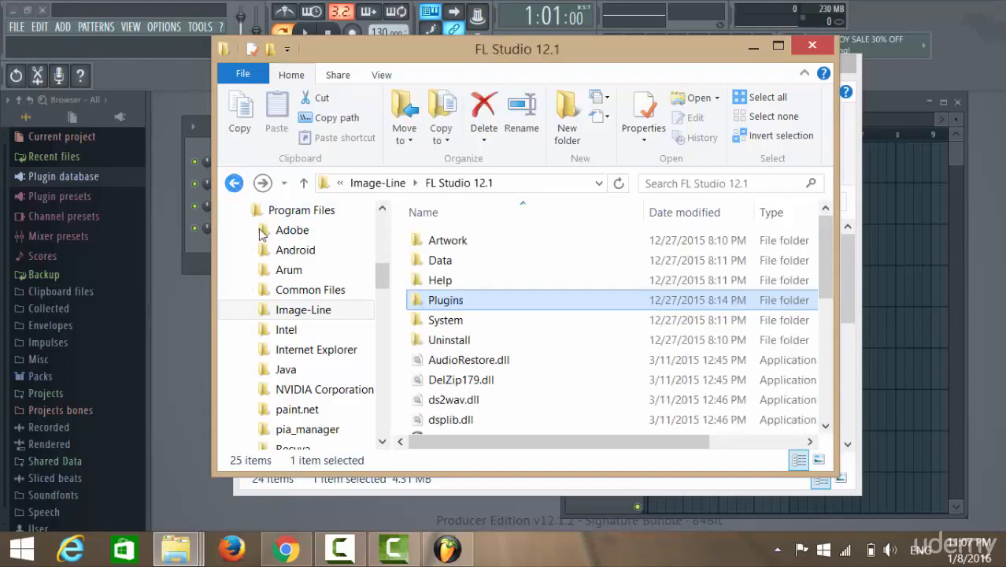
Open the Patches folder inside Data and look through its subfolders.
{"action": "double_click", "coordinate": [448, 266]}
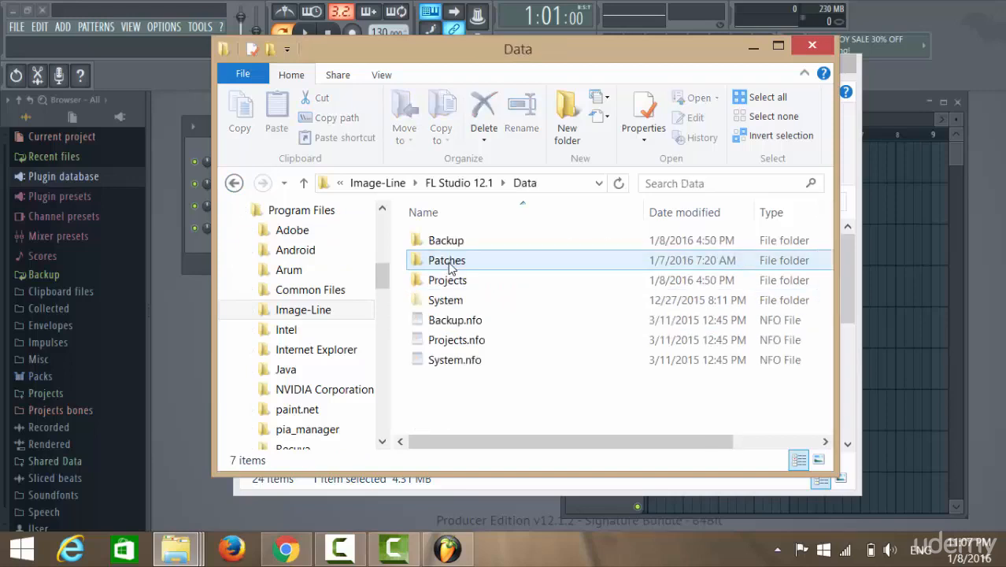
{"action": "left_click", "coordinate": [450, 267]}
{"action": "double_click", "coordinate": [450, 267]}
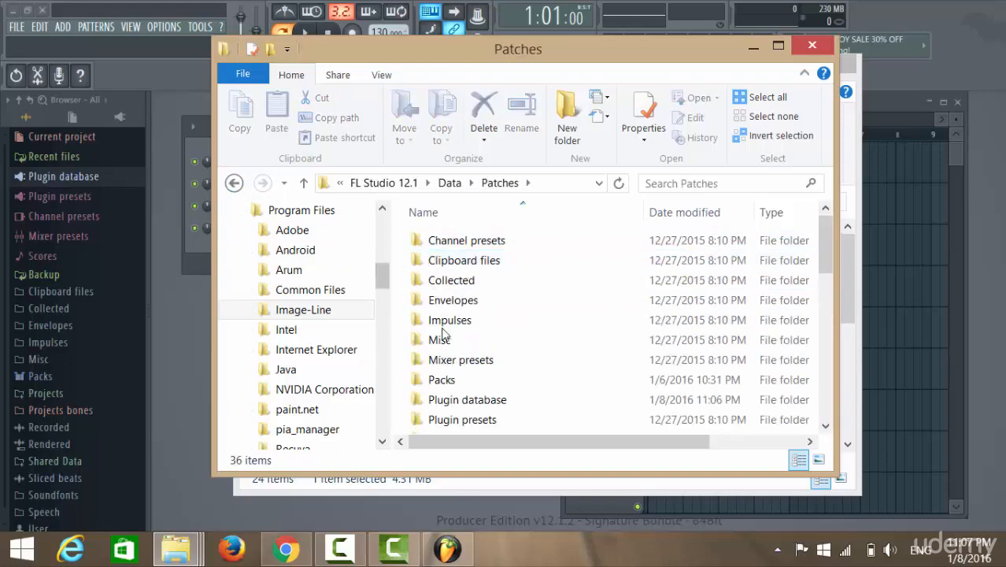
{"action": "scroll", "coordinate": [551, 315], "scroll_direction": "down", "scroll_amount": 4}
{"action": "scroll", "coordinate": [535, 307], "scroll_direction": "up", "scroll_amount": 4}
Bring up the file options, including Delete, for the Plugin database folder and dismiss them without choosing one.
{"action": "left_click_drag", "start_coordinate": [470, 401], "coordinate": [474, 410]}
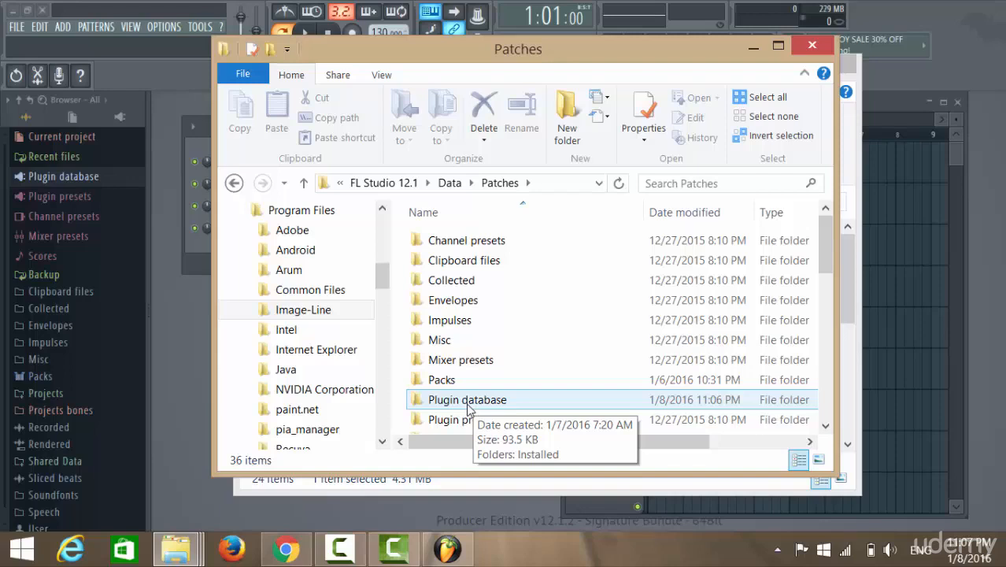
{"action": "scroll", "coordinate": [391, 368], "scroll_direction": "down", "scroll_amount": 3}
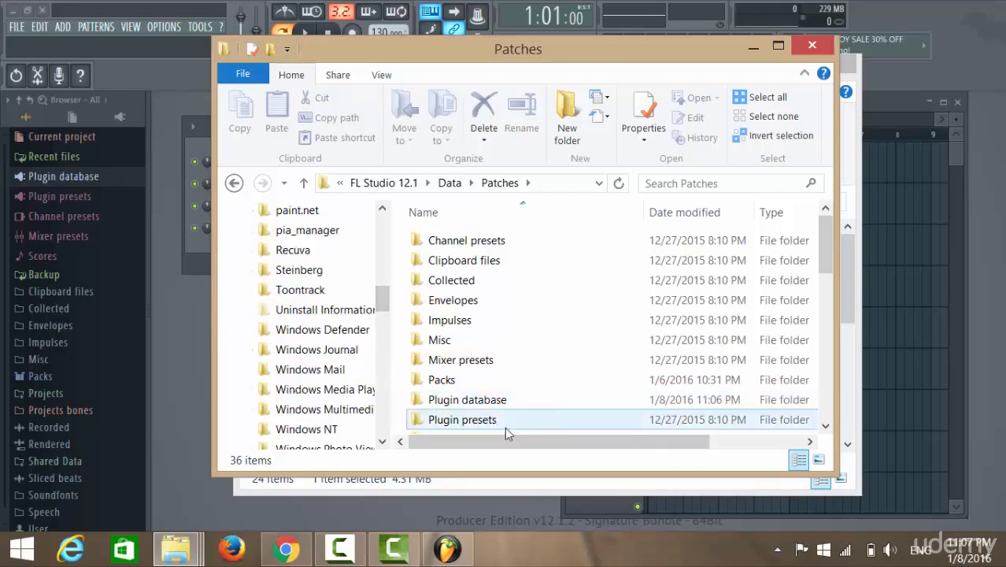
{"action": "right_click", "coordinate": [489, 400]}
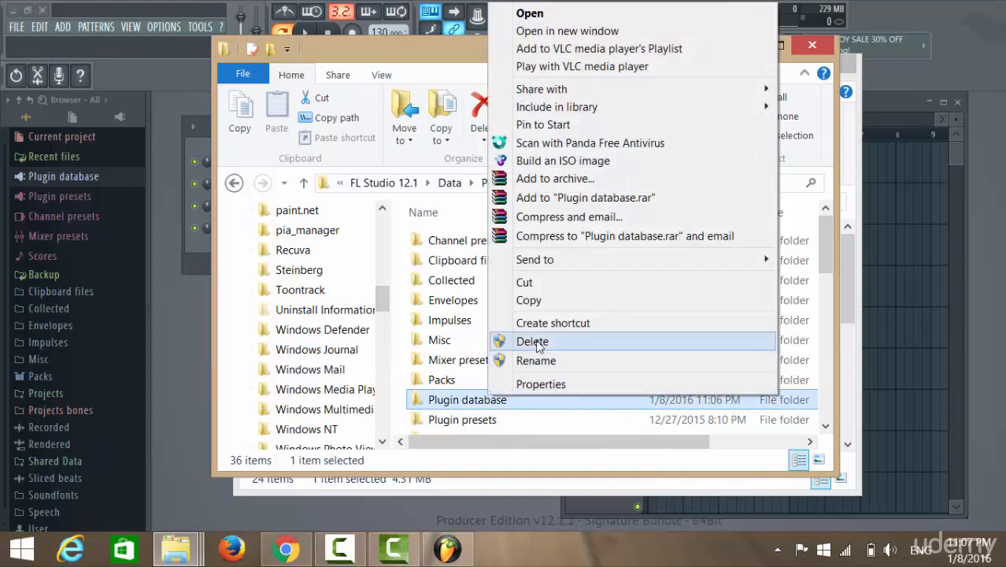
{"action": "left_click", "coordinate": [402, 337]}
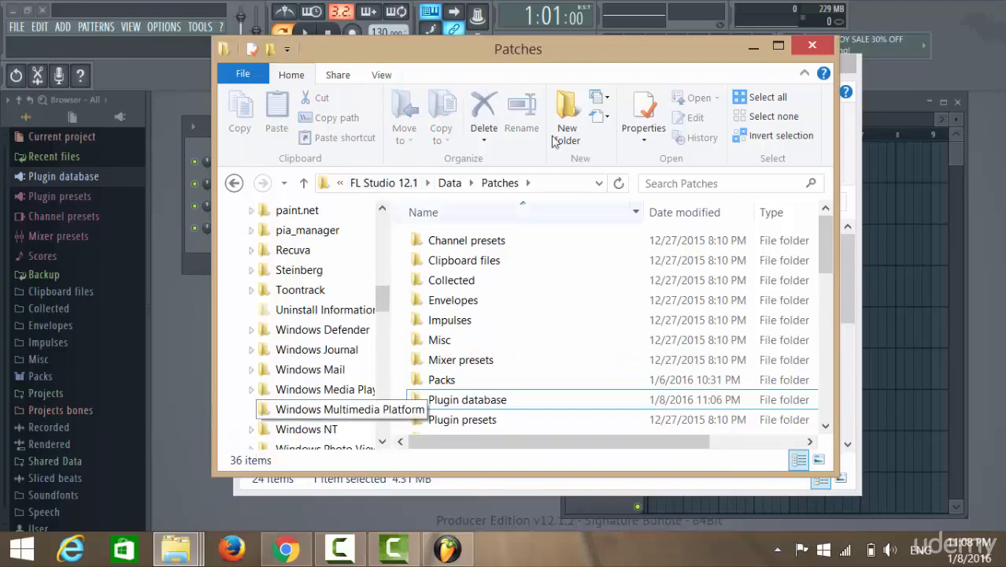
Move the Patches window aside, return to FL Studio, and check the Channel rack's generator plugin list twice, closing it each time.
{"action": "left_click_drag", "start_coordinate": [513, 58], "coordinate": [667, 112]}
{"action": "left_click", "coordinate": [215, 245]}
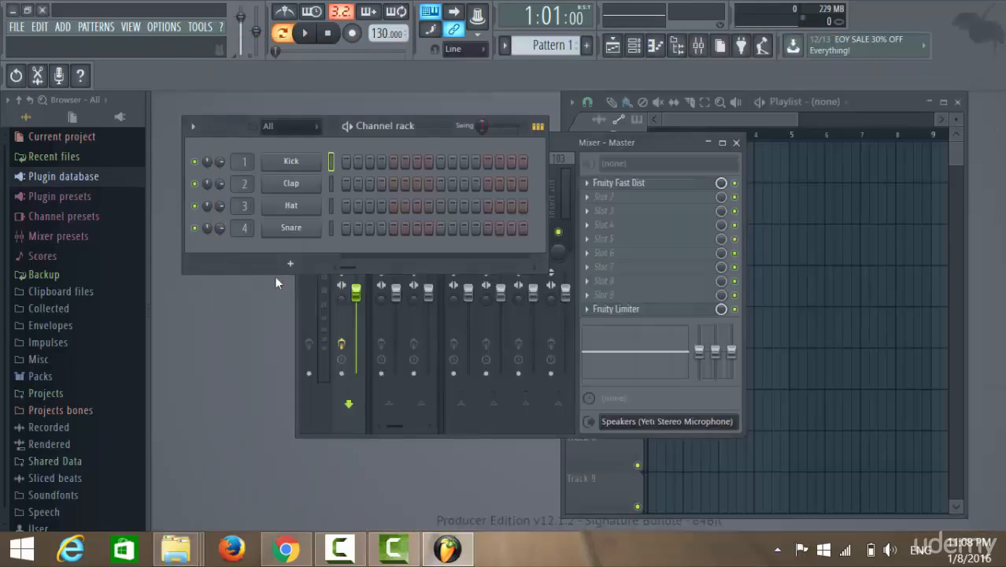
{"action": "left_click", "coordinate": [291, 263]}
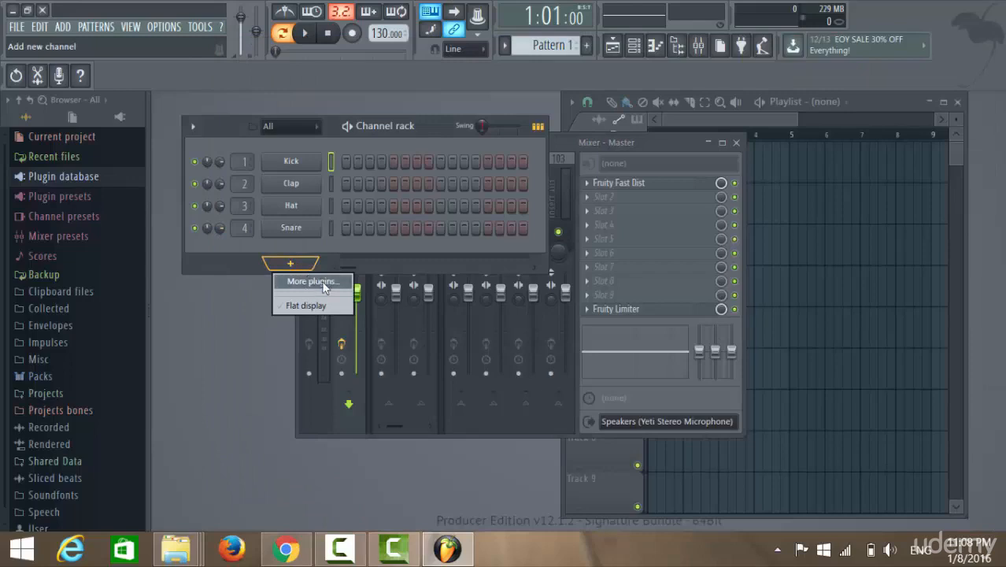
{"action": "left_click", "coordinate": [315, 281]}
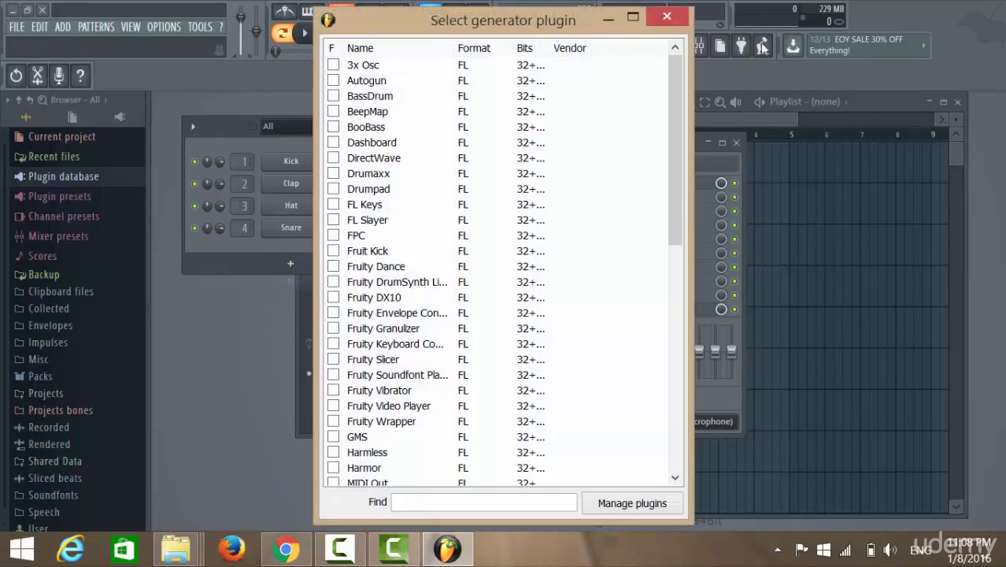
{"action": "left_click", "coordinate": [666, 17]}
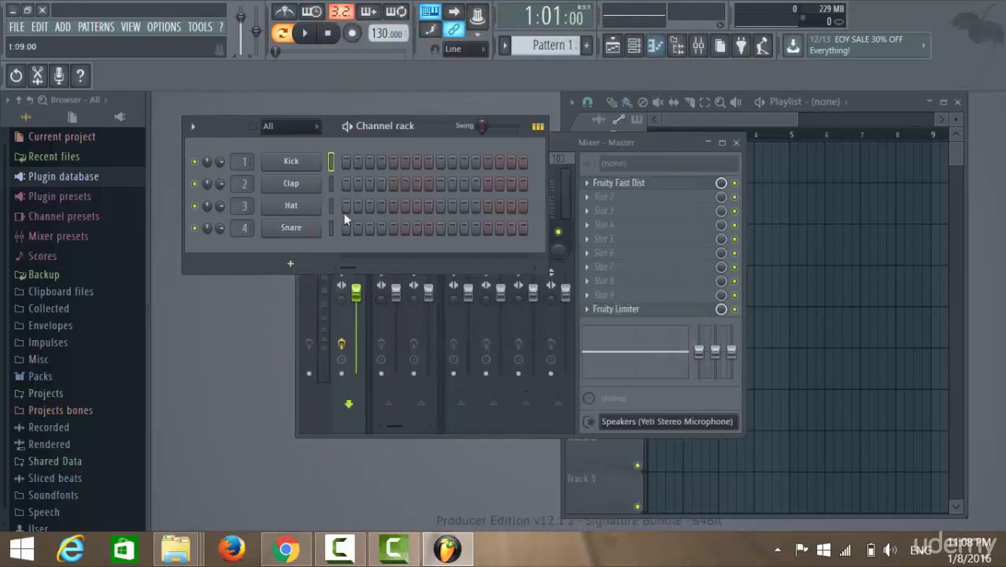
{"action": "left_click", "coordinate": [290, 263]}
{"action": "left_click", "coordinate": [316, 283]}
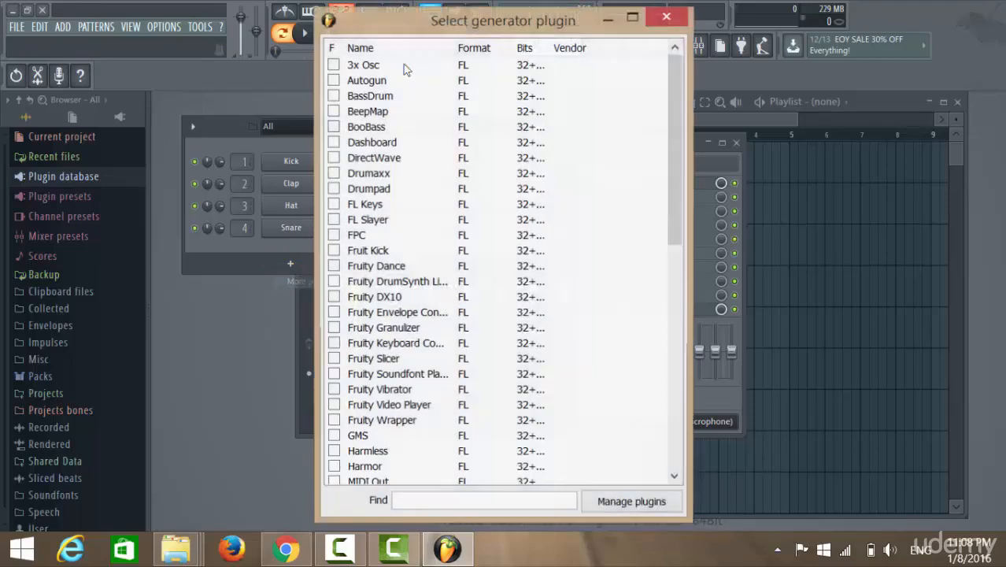
{"action": "left_click", "coordinate": [667, 18]}
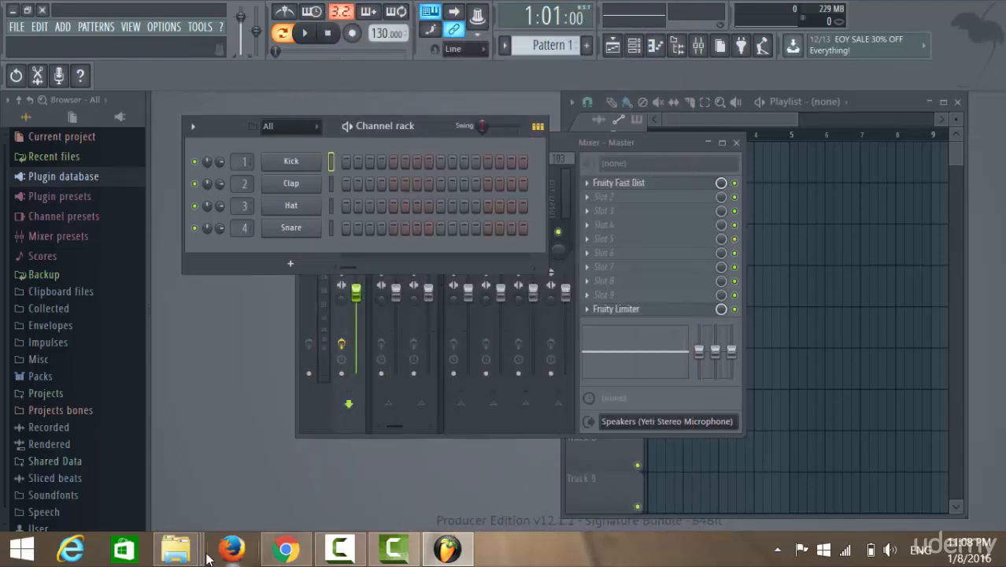
Bring the Patches folder window forward to show the Plugin database folder again, then minimize it.
{"action": "mouse_move", "coordinate": [177, 551]}
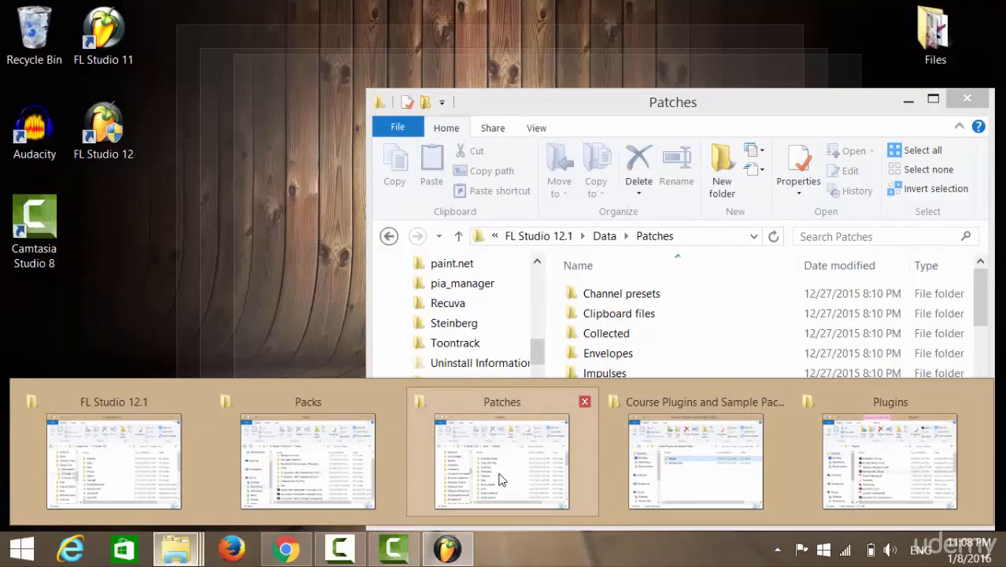
{"action": "left_click", "coordinate": [500, 480]}
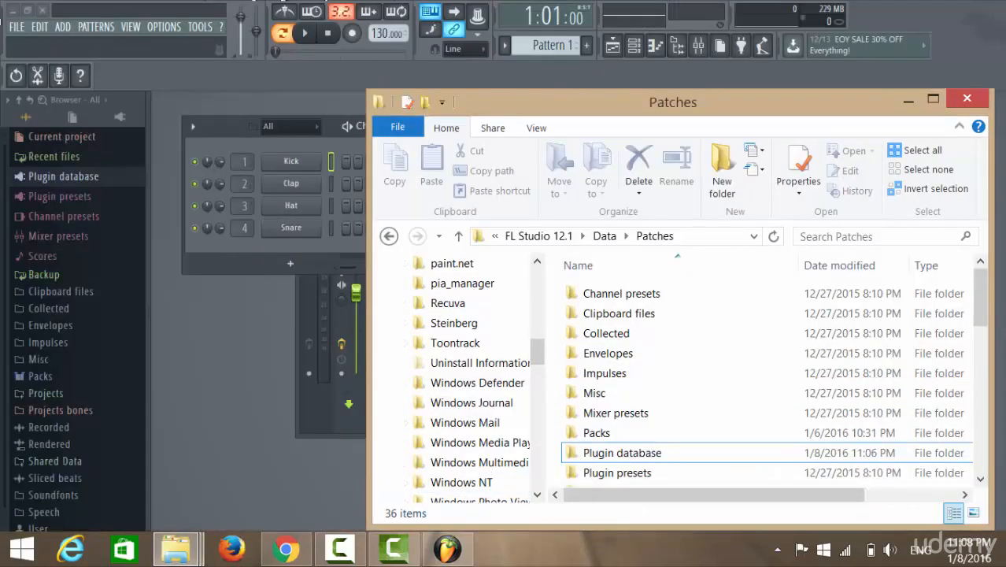
{"action": "left_click", "coordinate": [907, 101]}
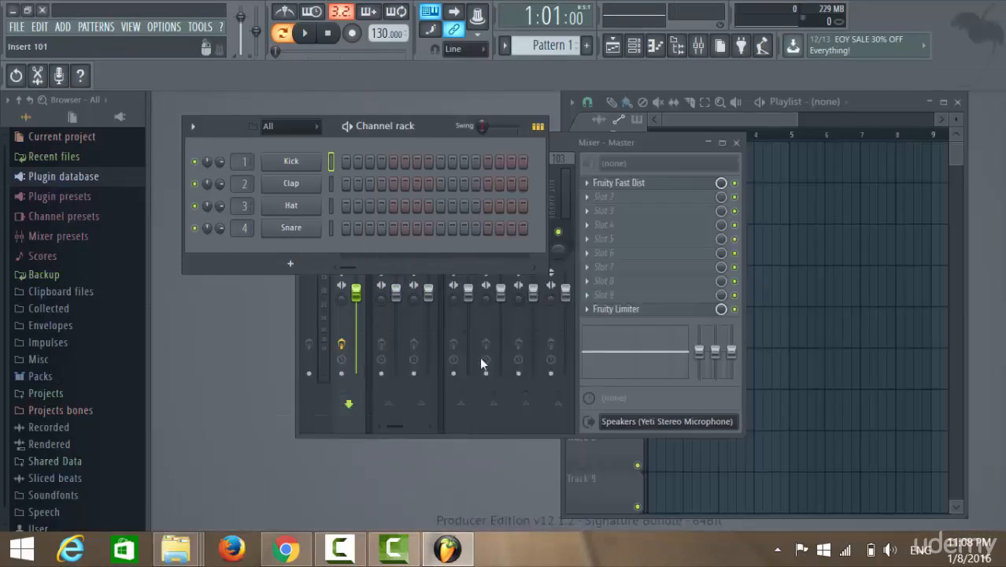